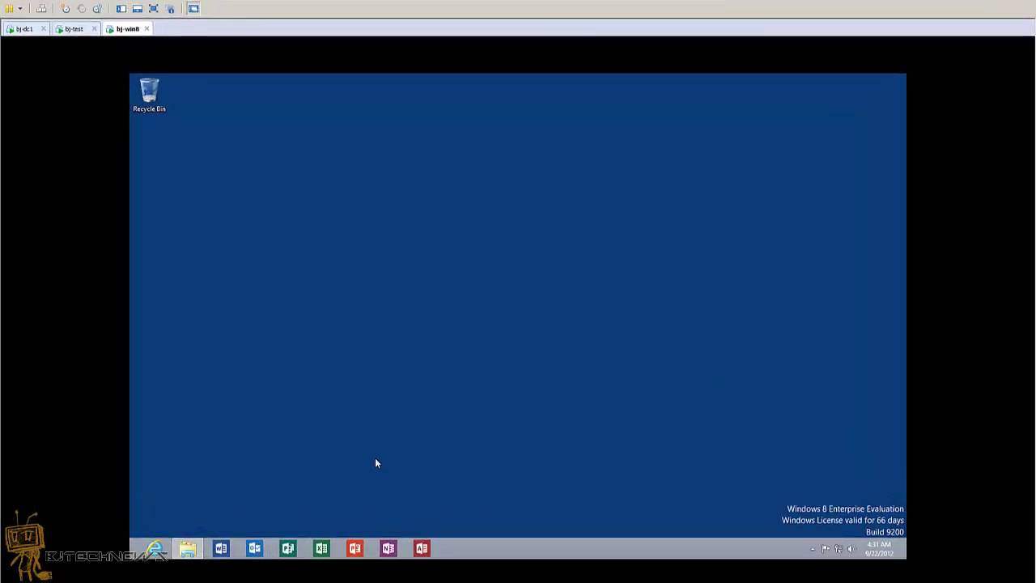
Try running the vlc-2.0.3-win32 installer from the Downloads folder, declining its User Account Control request and dismissing the setup message.
{"action": "left_click", "coordinate": [187, 549]}
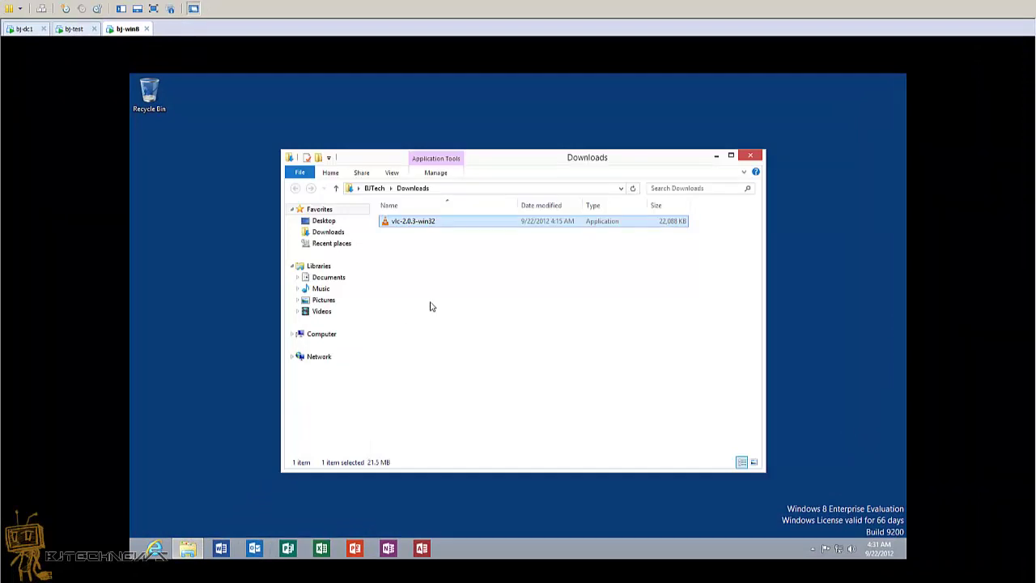
{"action": "double_click", "coordinate": [421, 229]}
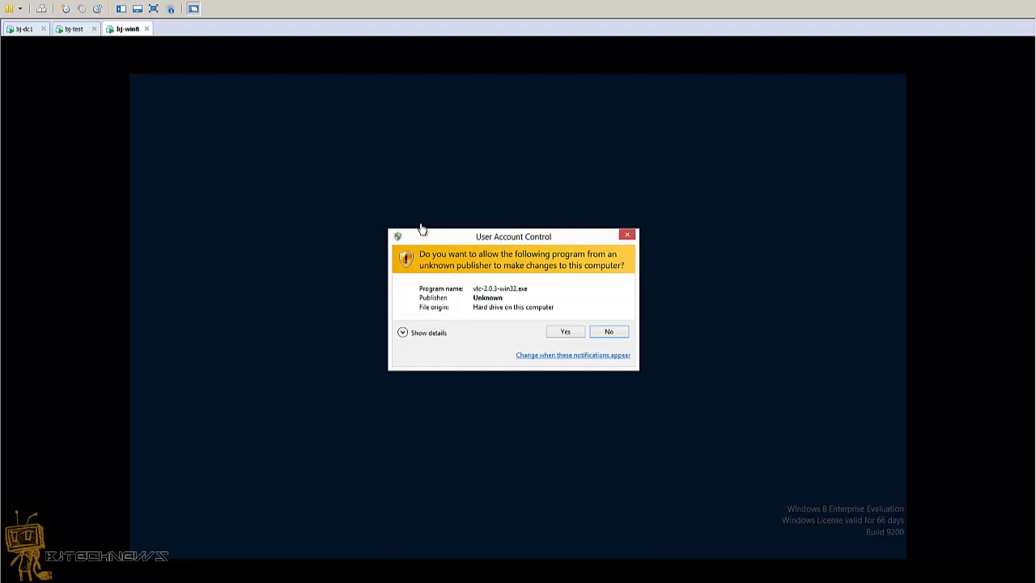
{"action": "left_click", "coordinate": [613, 336]}
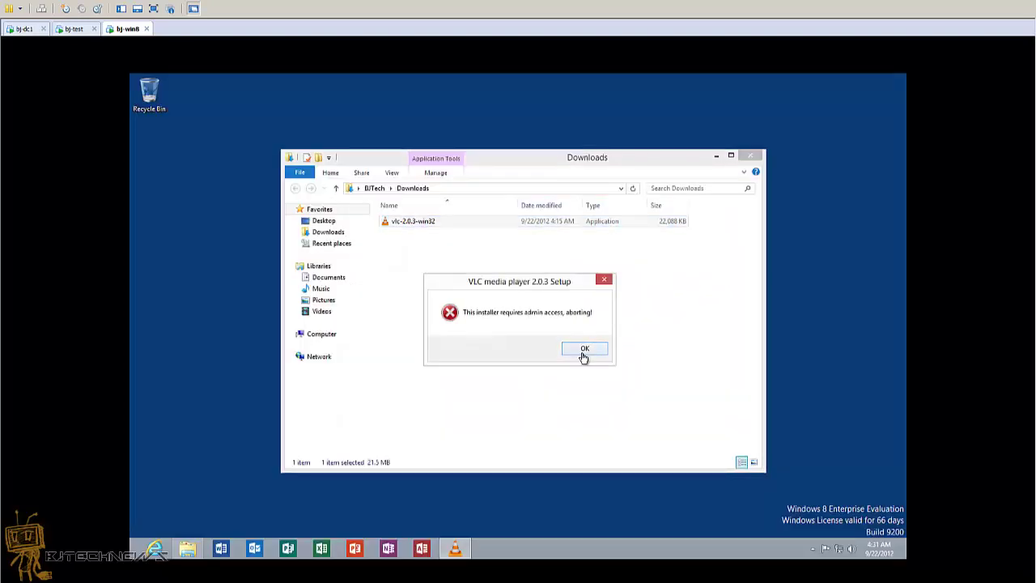
{"action": "left_click", "coordinate": [582, 351]}
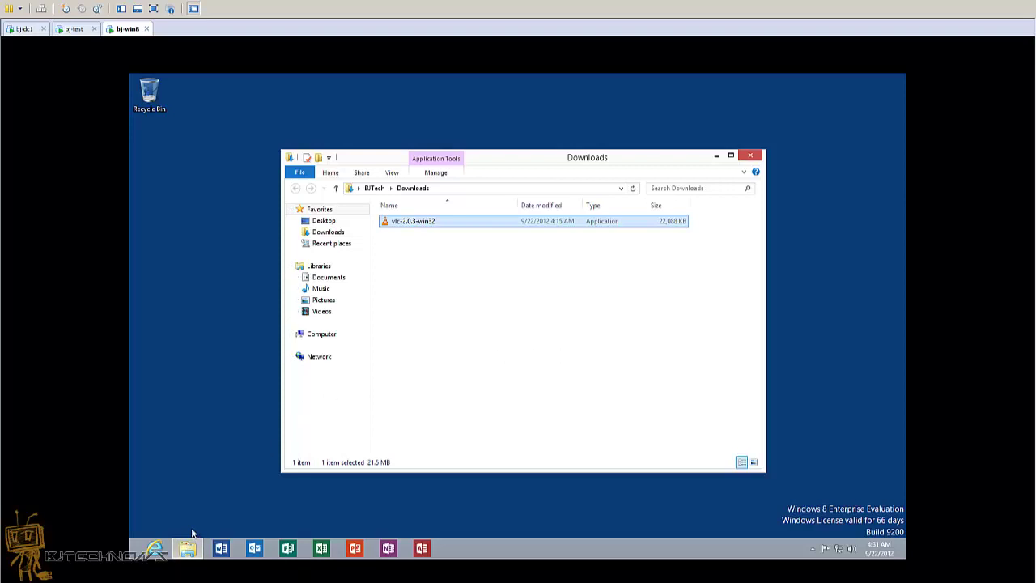
{"action": "left_click", "coordinate": [206, 477]}
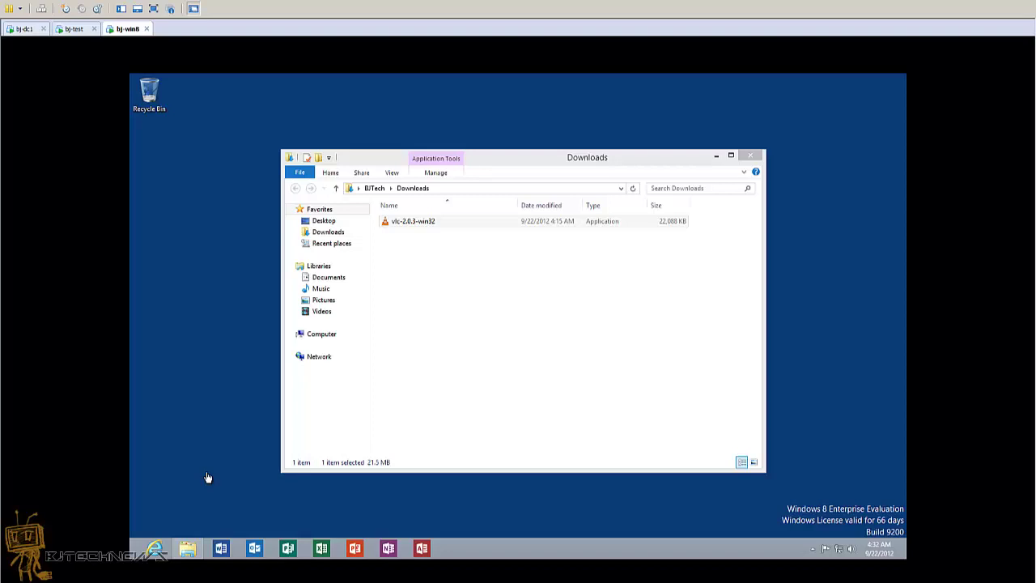
Minimize the Downloads window and start Registry Editor by running regedit, allowing it to make changes.
{"action": "key", "text": "super+r"}
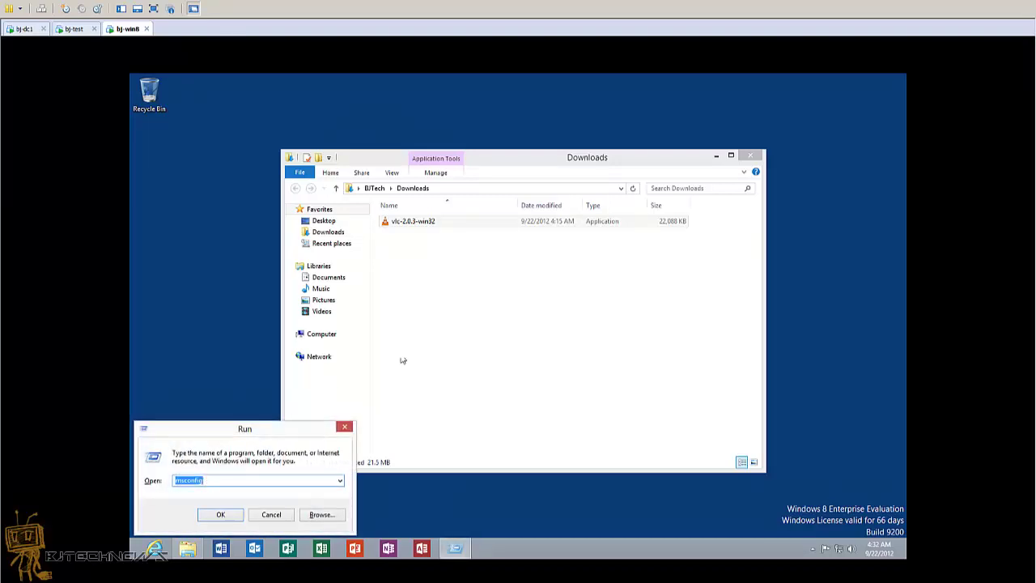
{"action": "left_click", "coordinate": [718, 156]}
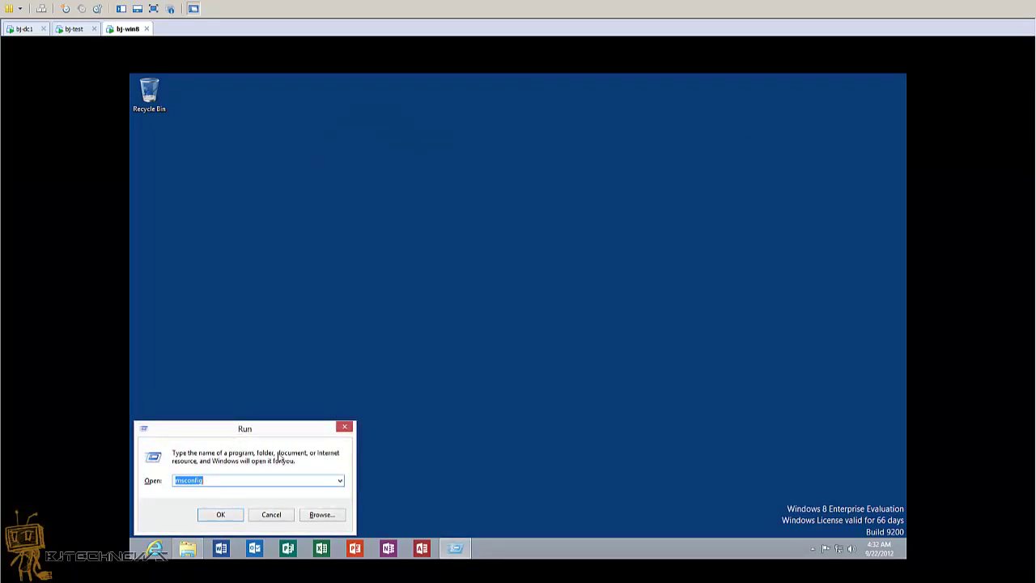
{"action": "type", "text": "regedit"}
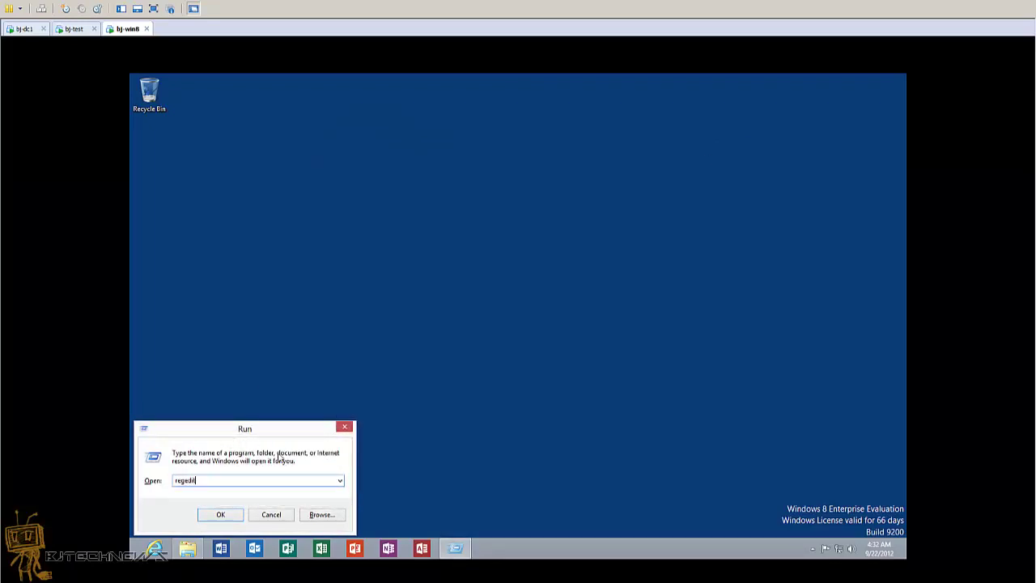
{"action": "key", "text": "Return"}
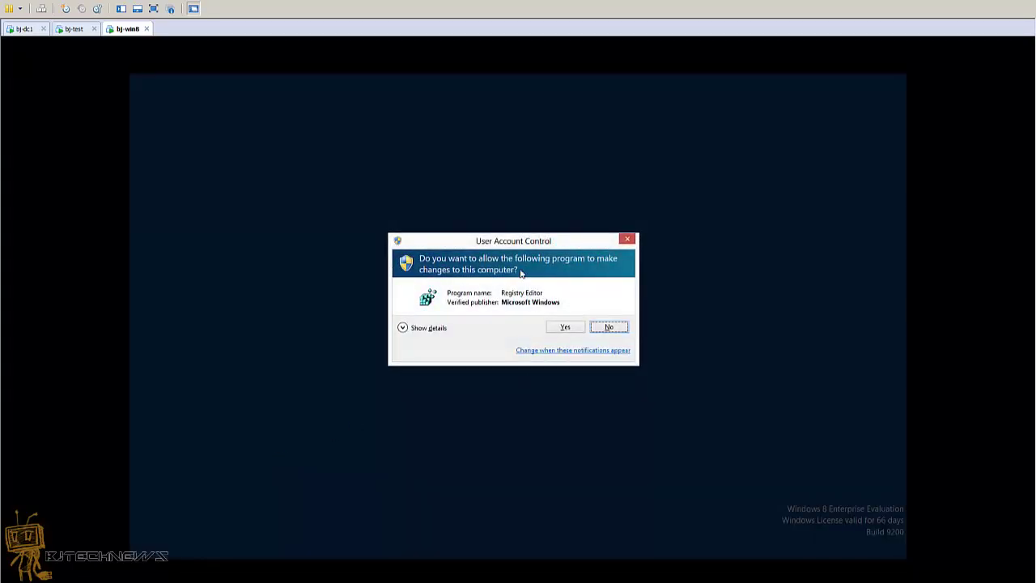
{"action": "left_click", "coordinate": [563, 328]}
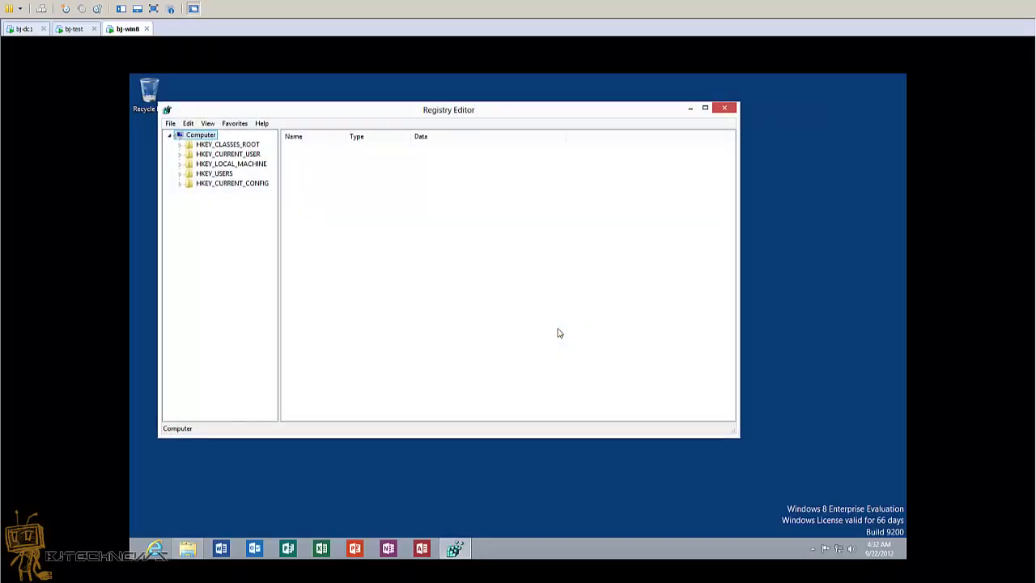
Expand the registry tree to HKEY_LOCAL_MACHINE\SOFTWARE\Microsoft, maximize Registry Editor and widen the key tree.
{"action": "left_click", "coordinate": [180, 165]}
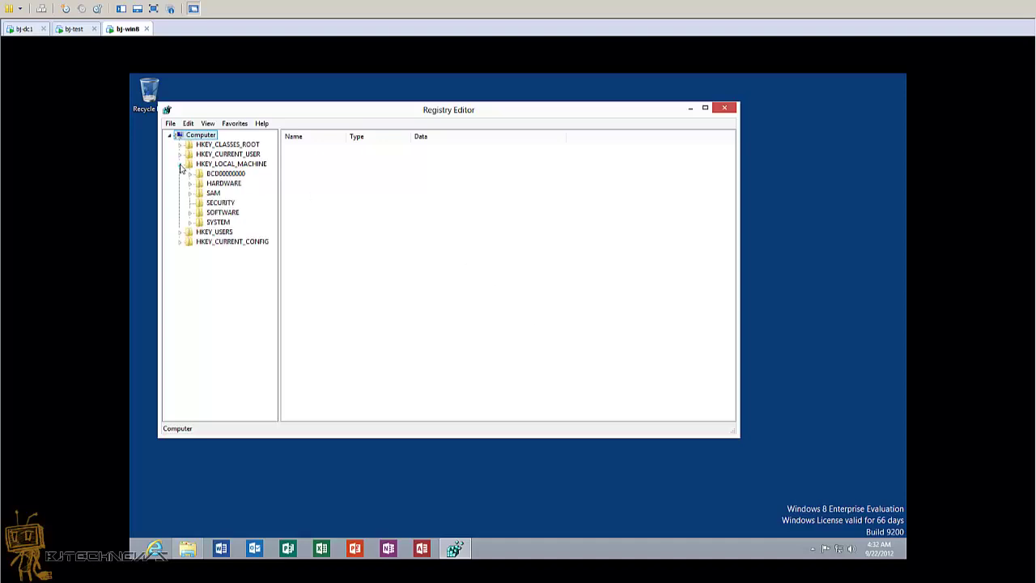
{"action": "left_click", "coordinate": [189, 213]}
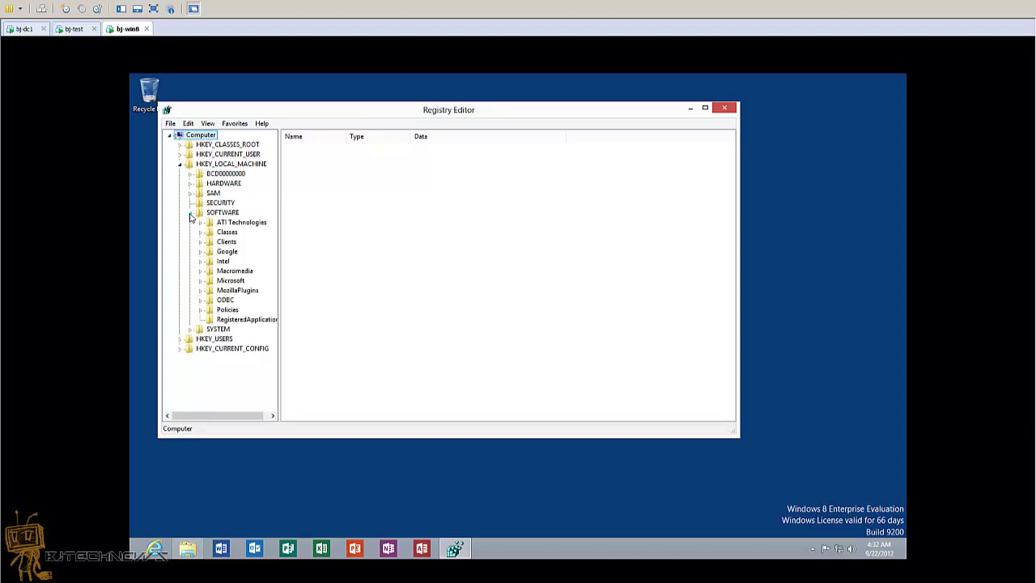
{"action": "left_click", "coordinate": [200, 281]}
{"action": "double_click", "coordinate": [418, 111]}
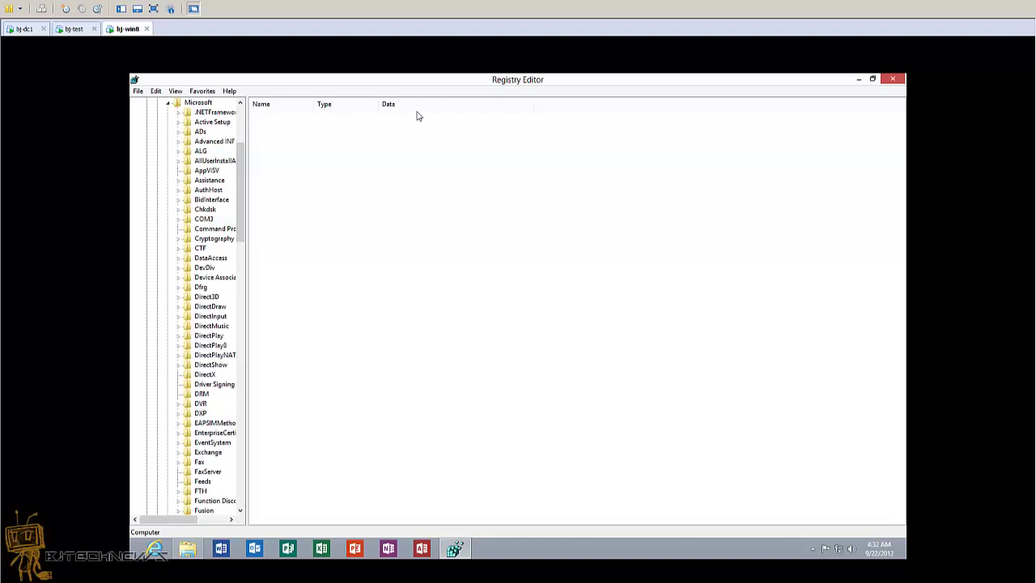
{"action": "left_click_drag", "start_coordinate": [247, 285], "coordinate": [300, 314]}
Open the Windows\CurrentVersion\Policies\System key under the expanded Microsoft key.
{"action": "left_click", "coordinate": [294, 420]}
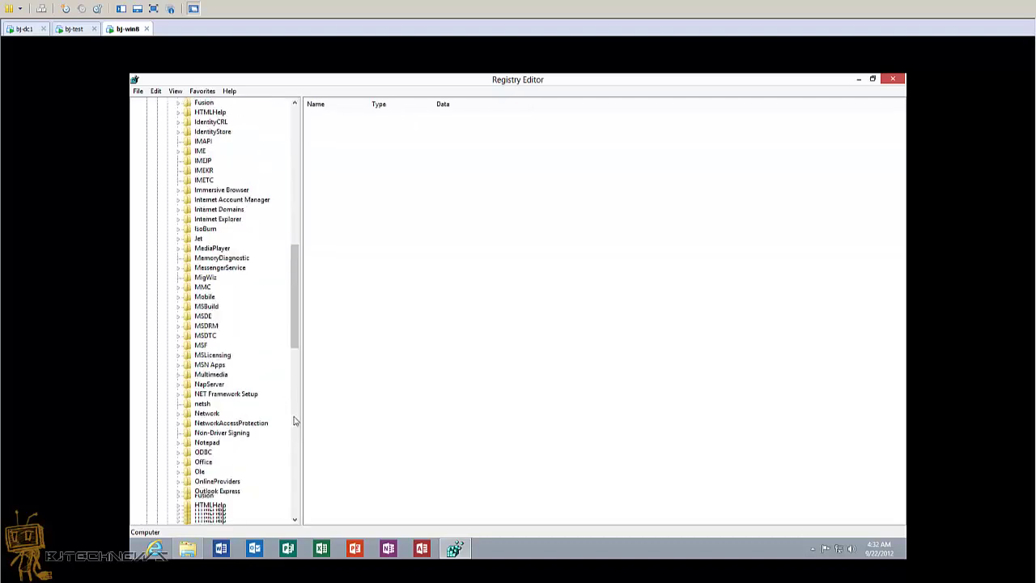
{"action": "left_click", "coordinate": [295, 420]}
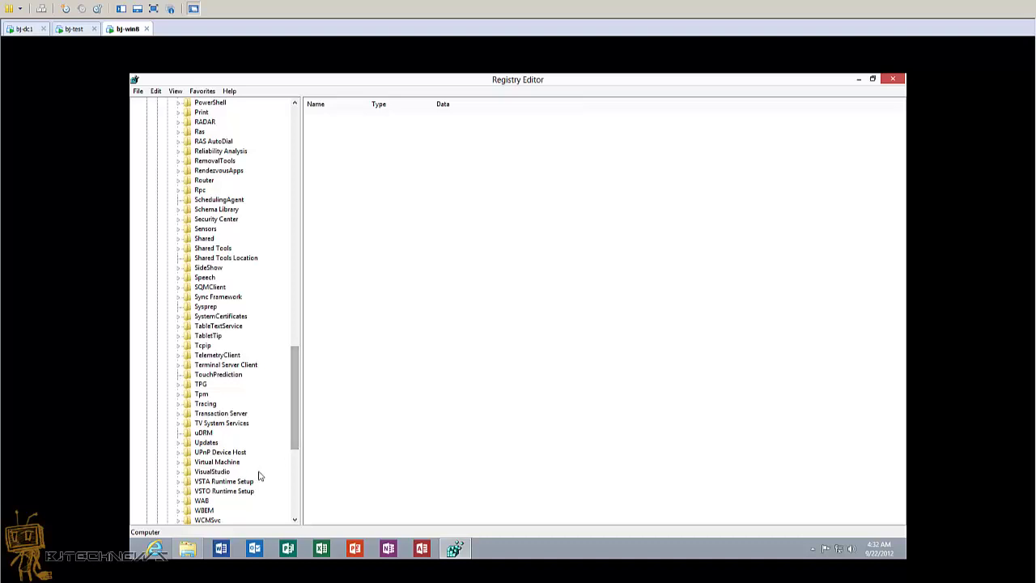
{"action": "scroll", "coordinate": [258, 453], "scroll_direction": "down", "scroll_amount": 9}
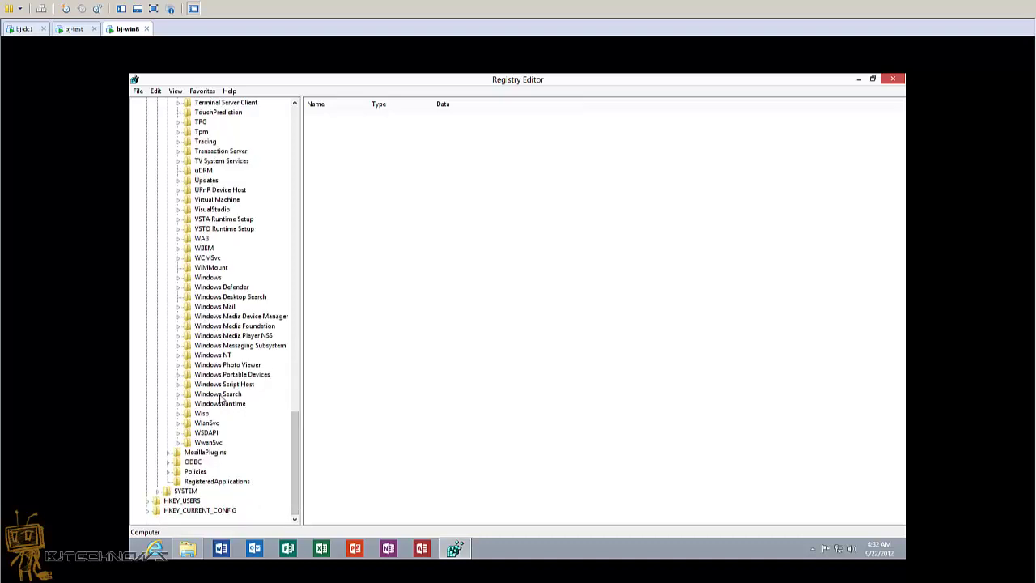
{"action": "double_click", "coordinate": [209, 277]}
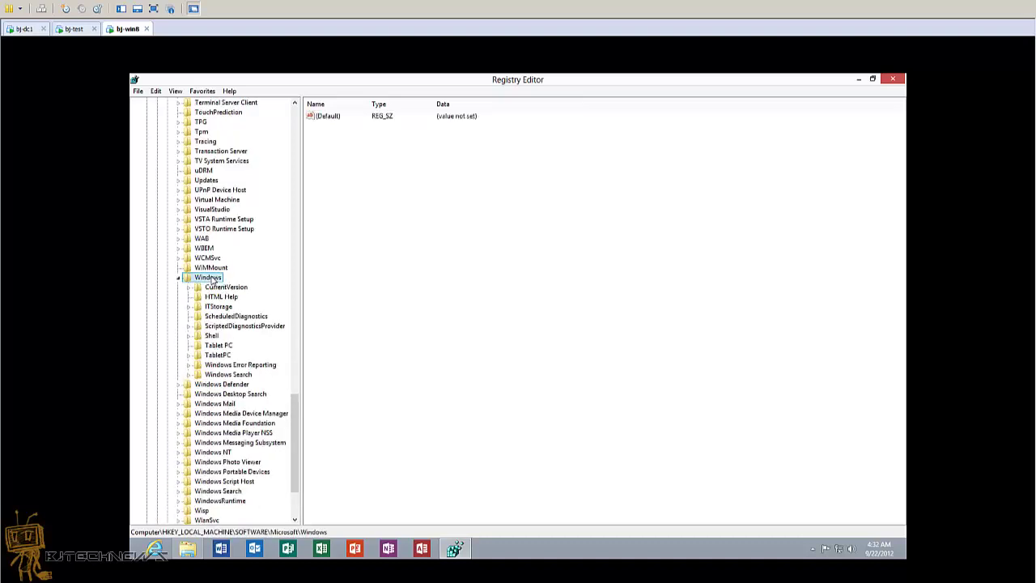
{"action": "double_click", "coordinate": [207, 288]}
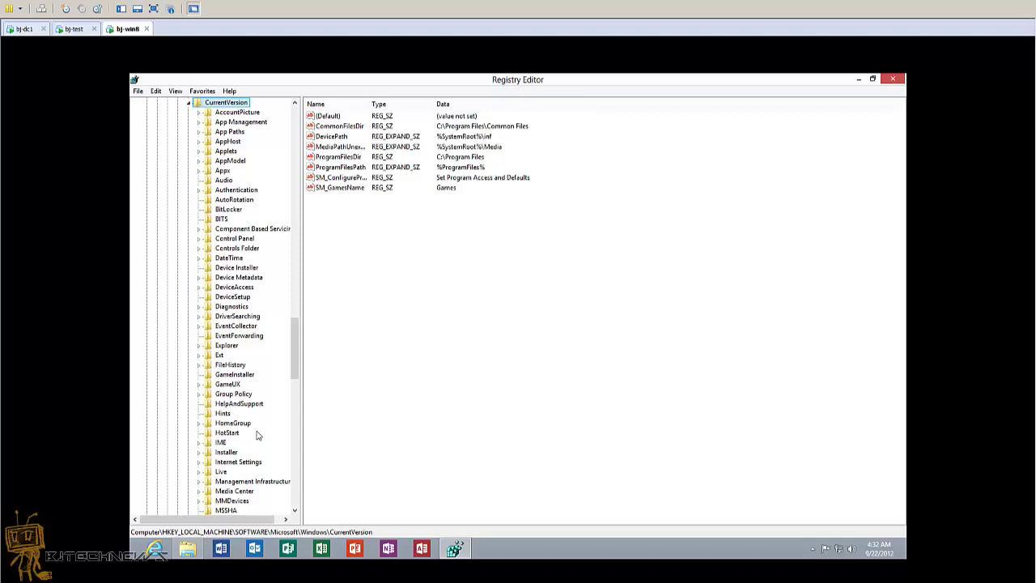
{"action": "left_click_drag", "start_coordinate": [290, 362], "coordinate": [290, 389]}
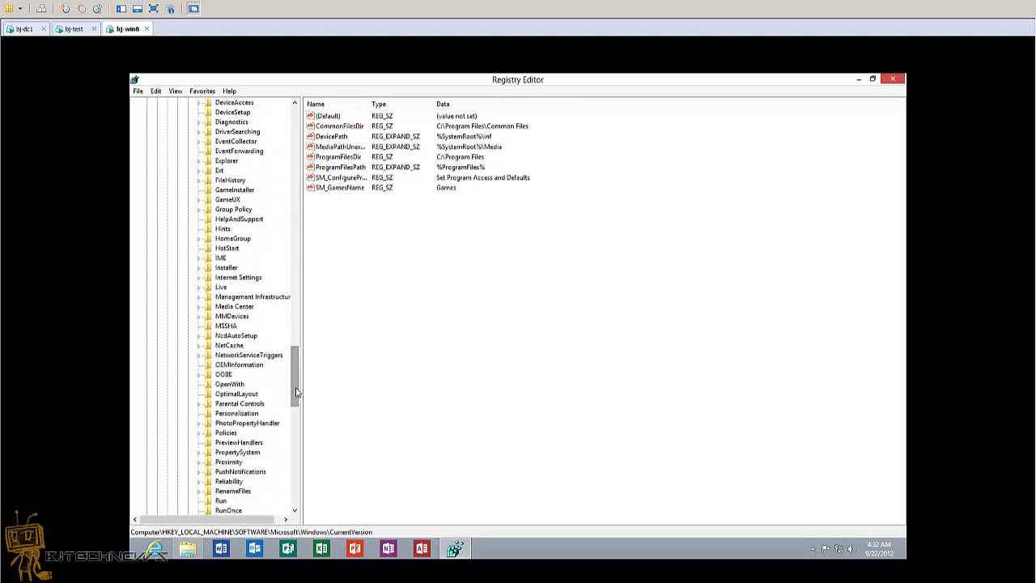
{"action": "double_click", "coordinate": [235, 435]}
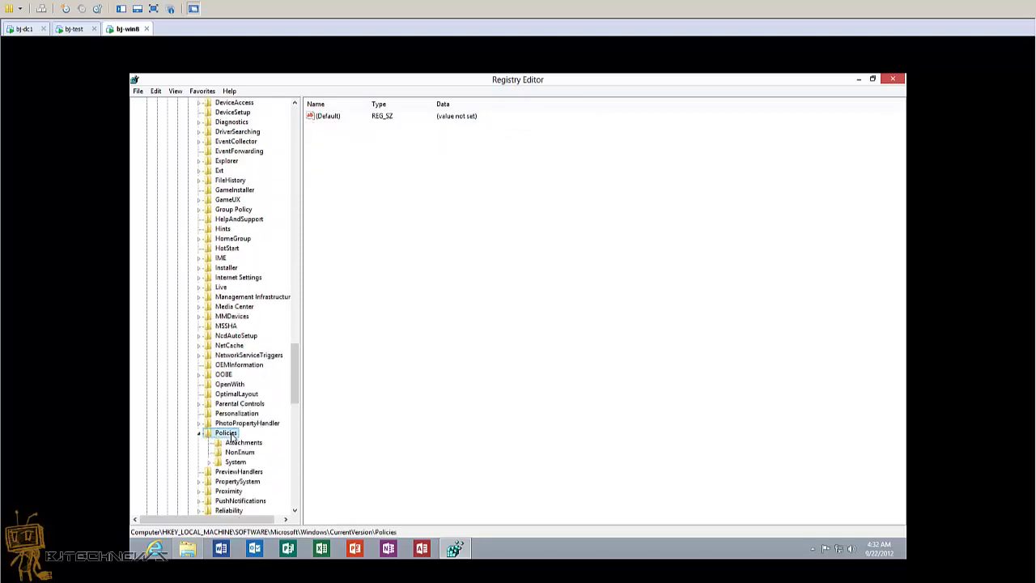
{"action": "double_click", "coordinate": [236, 463]}
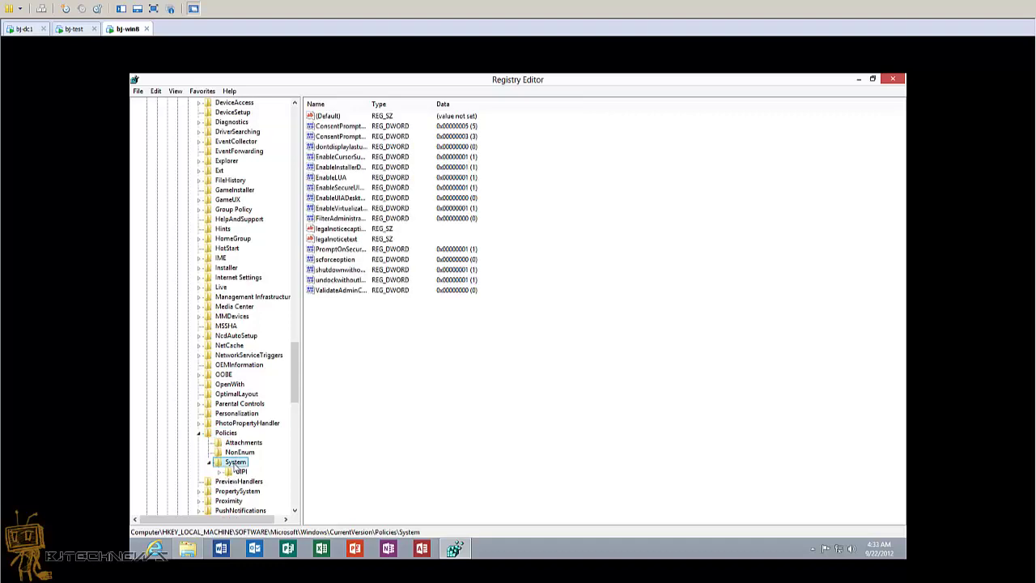
Inspect the EnableLUA value in the System key without changing it, and close Registry Editor.
{"action": "double_click", "coordinate": [343, 178]}
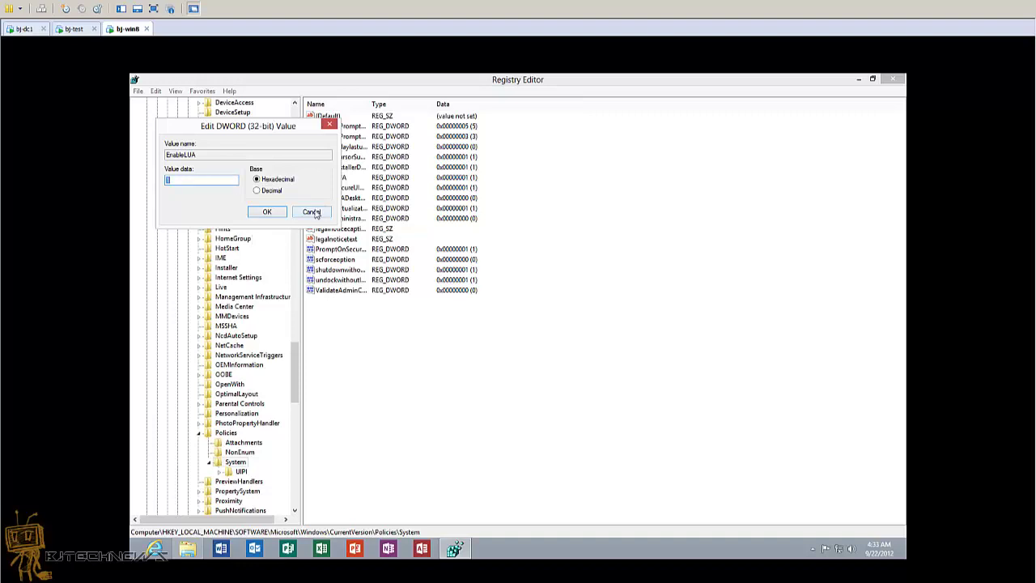
{"action": "left_click", "coordinate": [314, 212]}
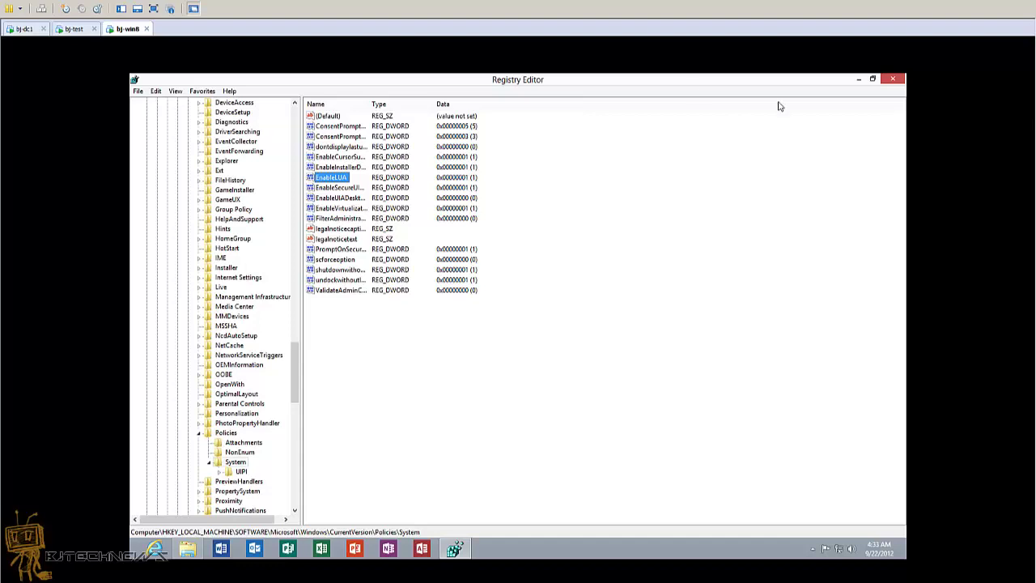
{"action": "left_click", "coordinate": [892, 81]}
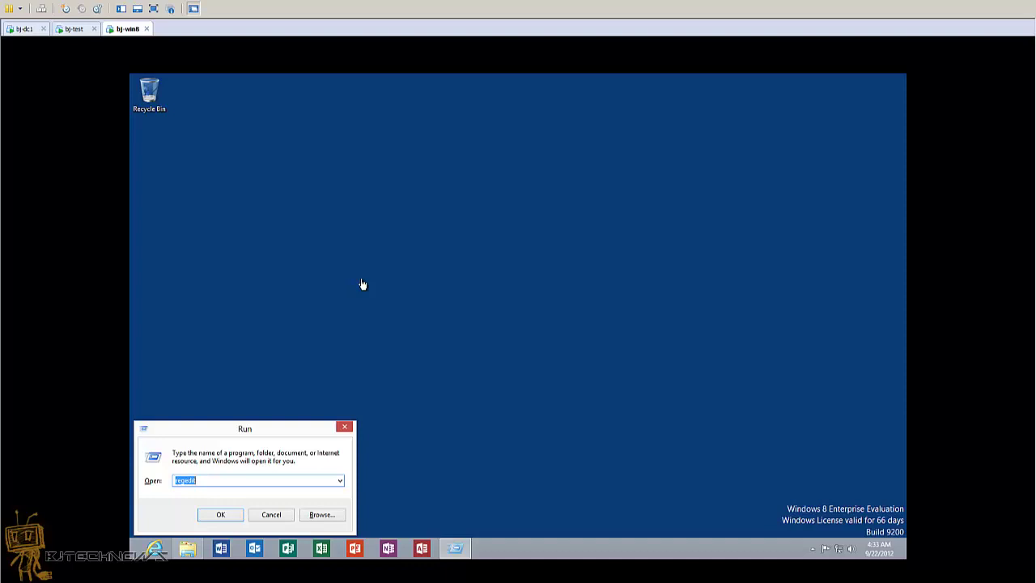
Run msconfig and launch the Change UAC Settings tool from System Configuration.
{"action": "type", "text": "msconfig"}
{"action": "key", "text": "Return"}
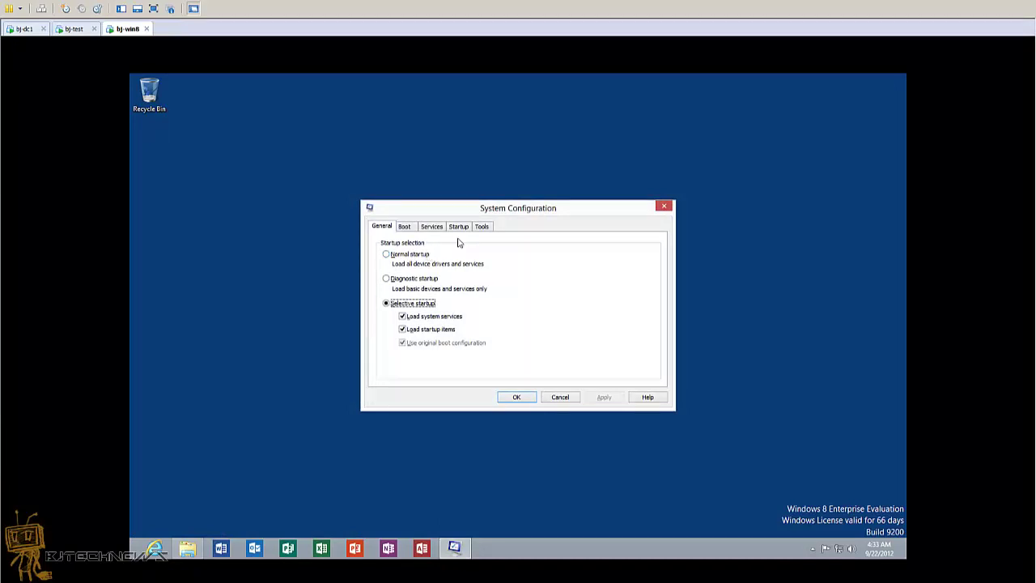
{"action": "left_click", "coordinate": [483, 228]}
{"action": "left_click", "coordinate": [426, 273]}
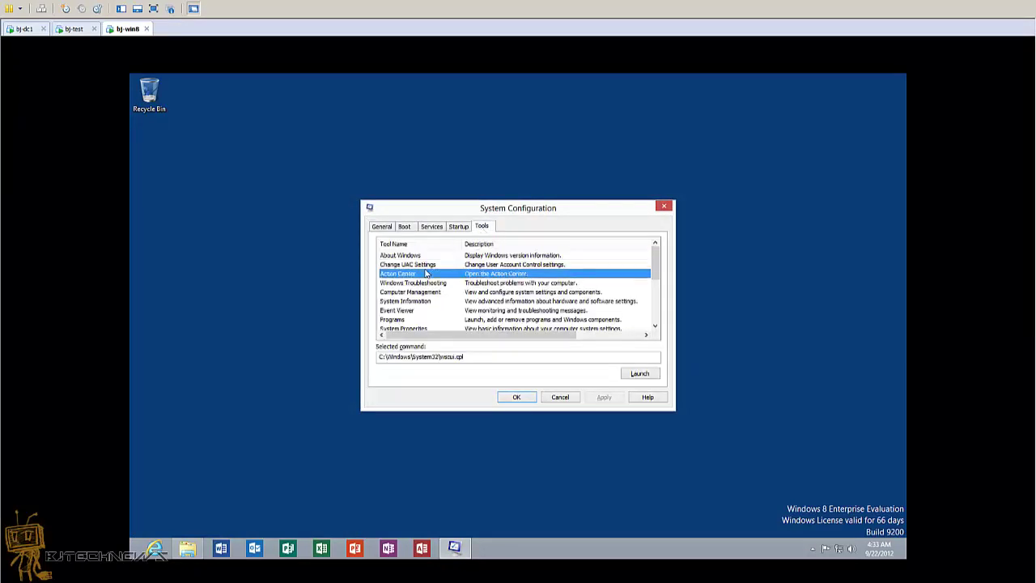
{"action": "left_click", "coordinate": [427, 267]}
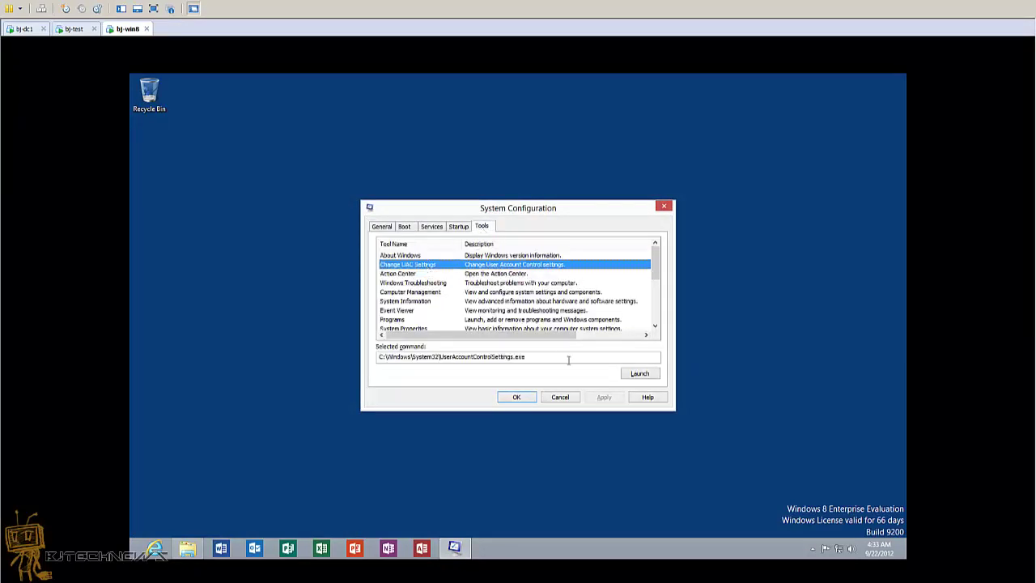
{"action": "left_click", "coordinate": [640, 374]}
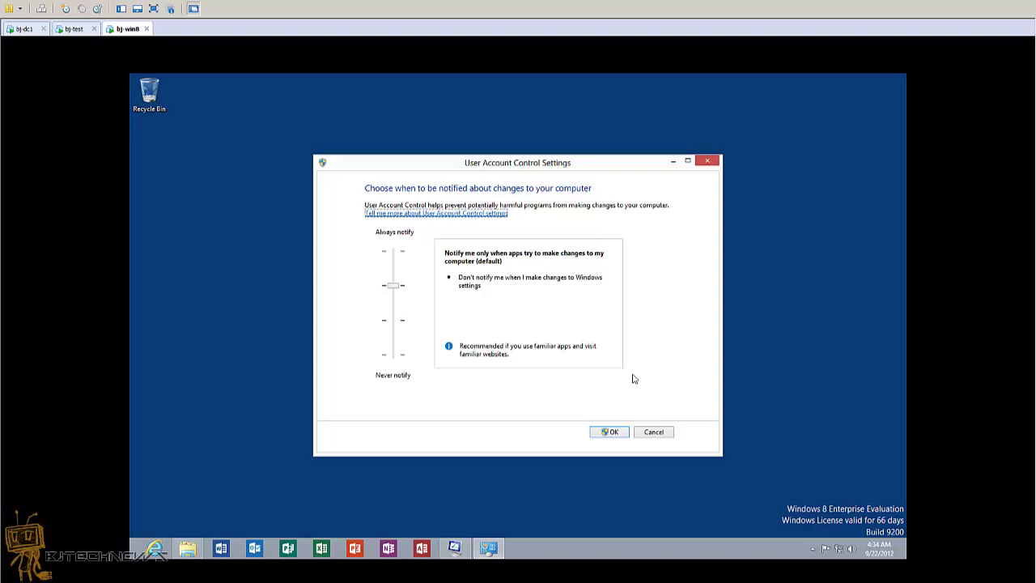
Set User Account Control to Never notify, allow the change, and close System Configuration.
{"action": "left_click", "coordinate": [399, 287]}
{"action": "left_click_drag", "start_coordinate": [398, 287], "coordinate": [392, 351]}
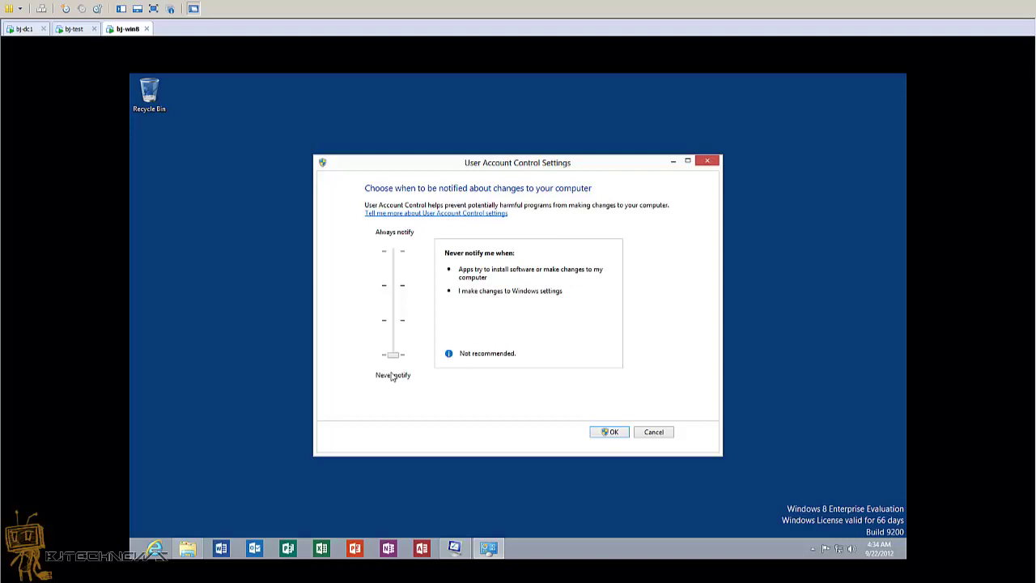
{"action": "left_click", "coordinate": [612, 432]}
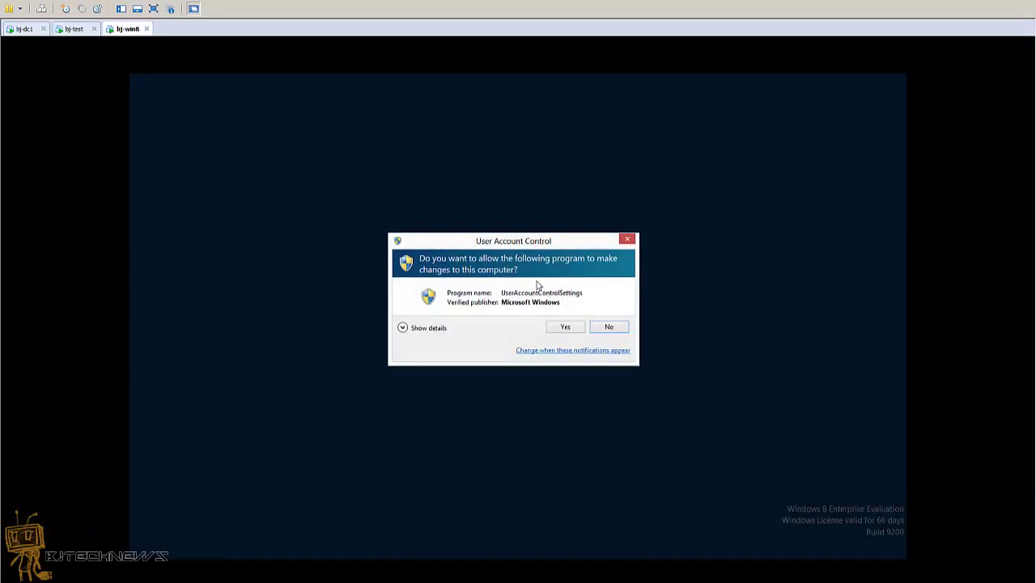
{"action": "left_click", "coordinate": [575, 332]}
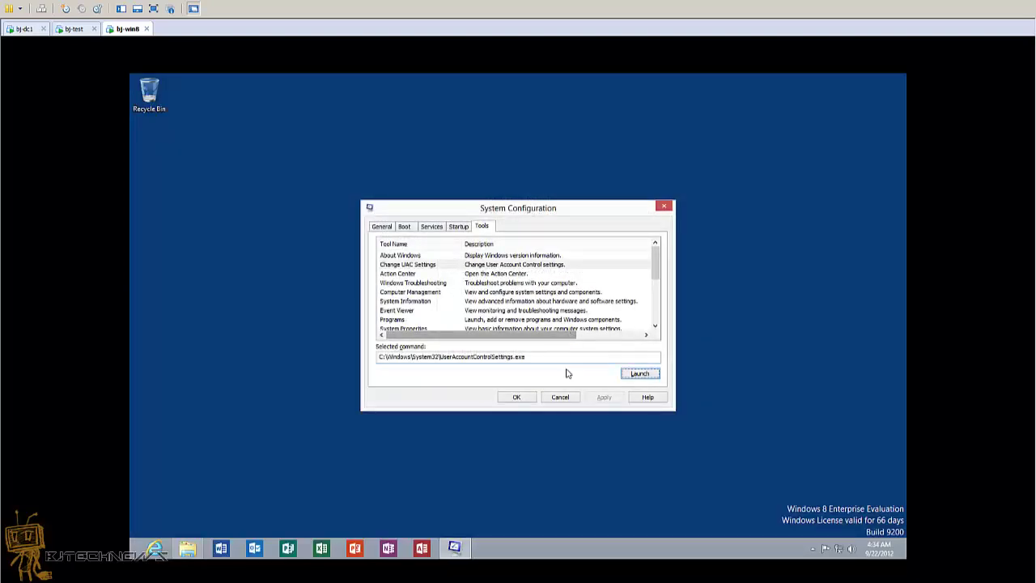
{"action": "left_click", "coordinate": [515, 397]}
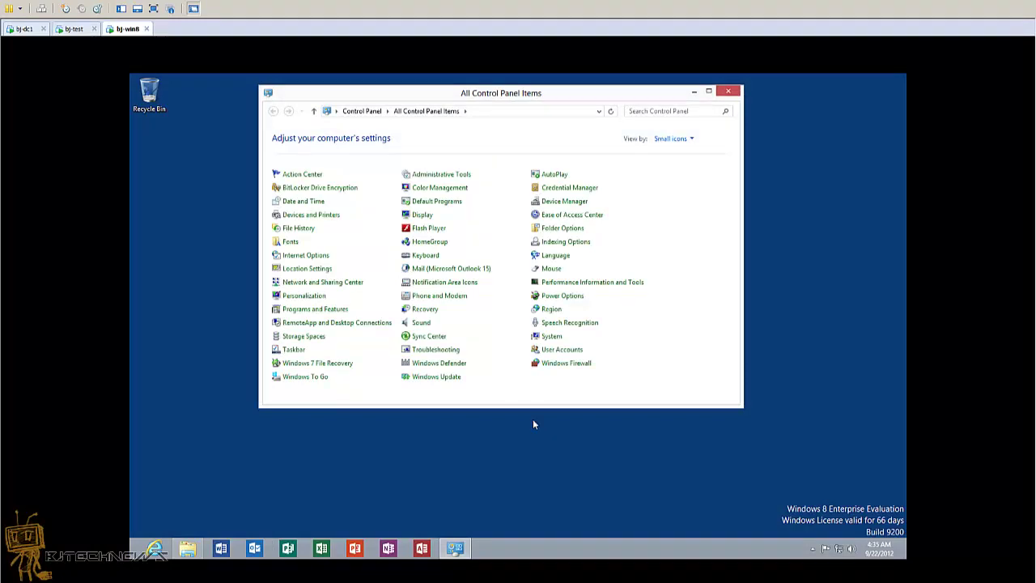
Switch the Control Panel view to Category and back to Small icons.
{"action": "left_click", "coordinate": [671, 138]}
{"action": "left_click", "coordinate": [684, 153]}
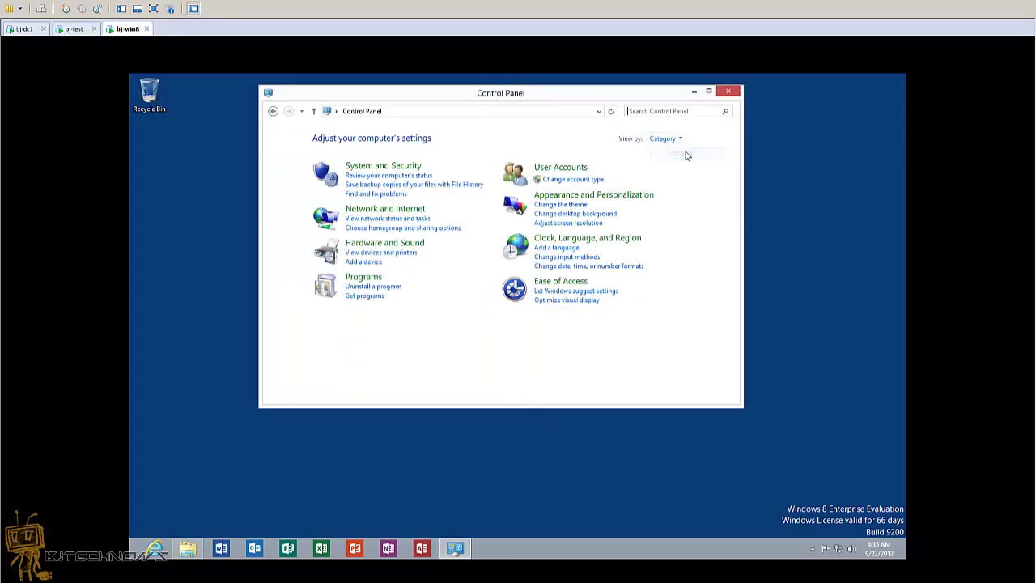
{"action": "left_click", "coordinate": [680, 139]}
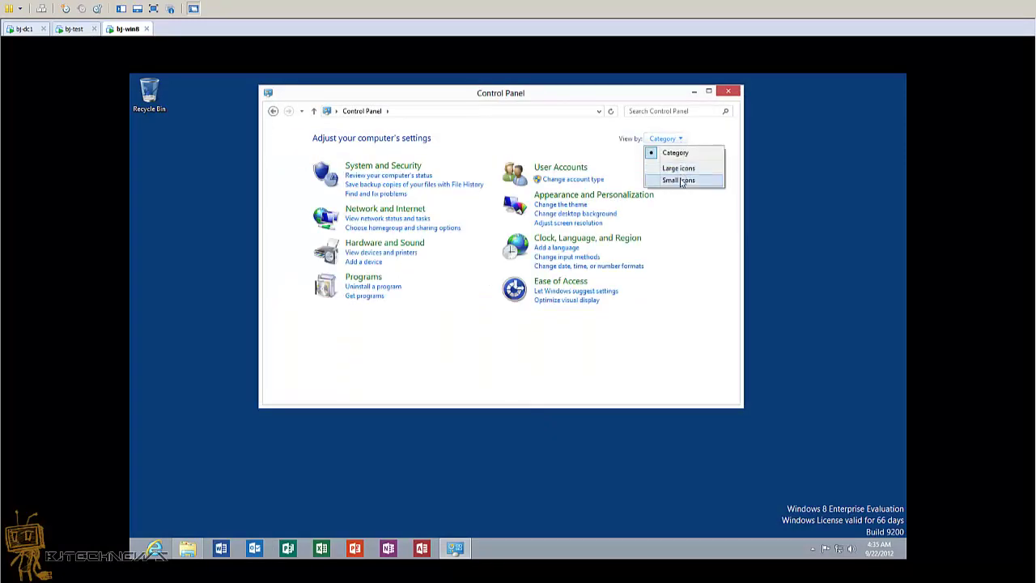
{"action": "left_click", "coordinate": [681, 181]}
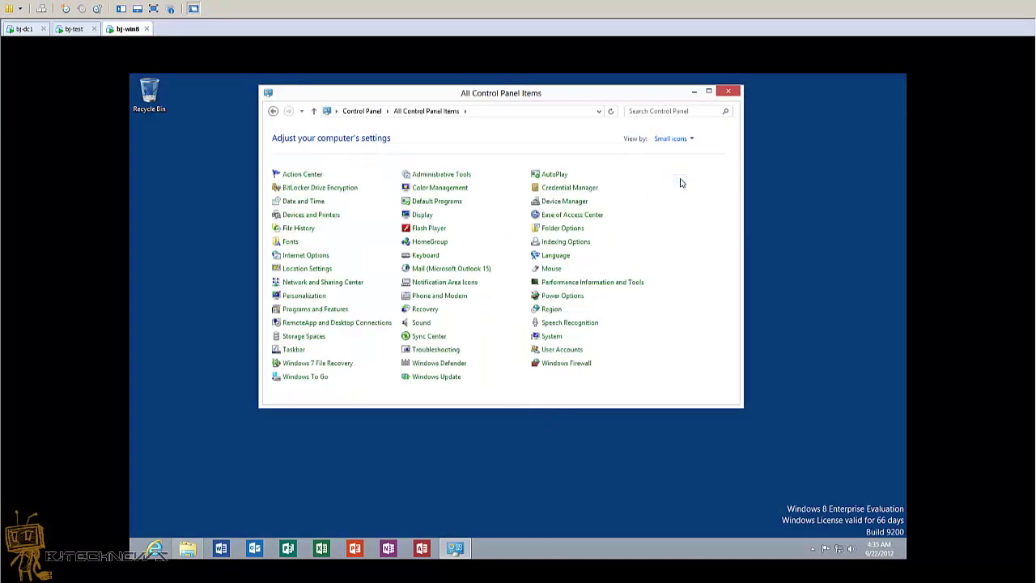
Review the User Account Control settings from User Accounts in Control Panel without changing them, and close the windows.
{"action": "left_click", "coordinate": [574, 349]}
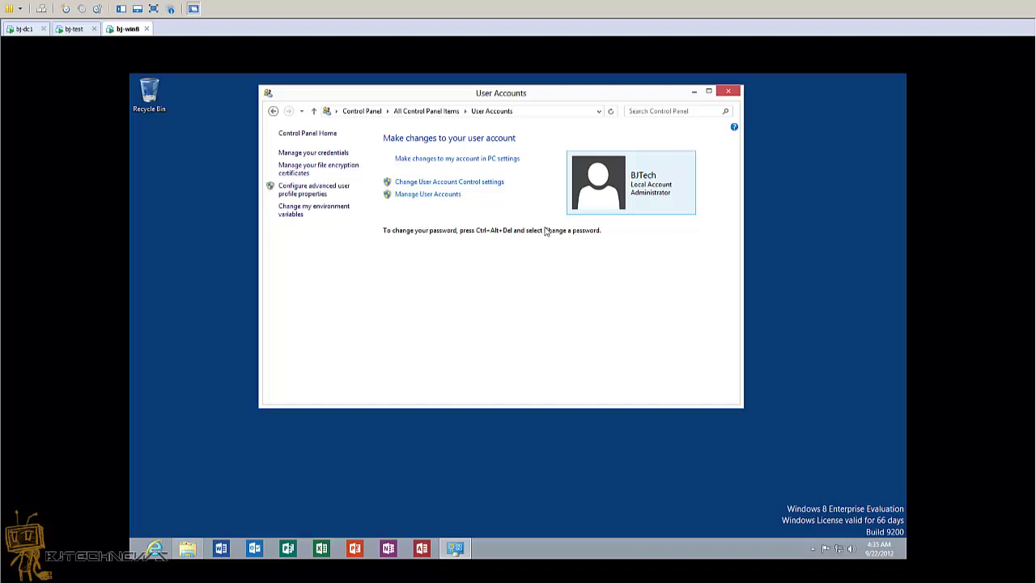
{"action": "left_click", "coordinate": [484, 185]}
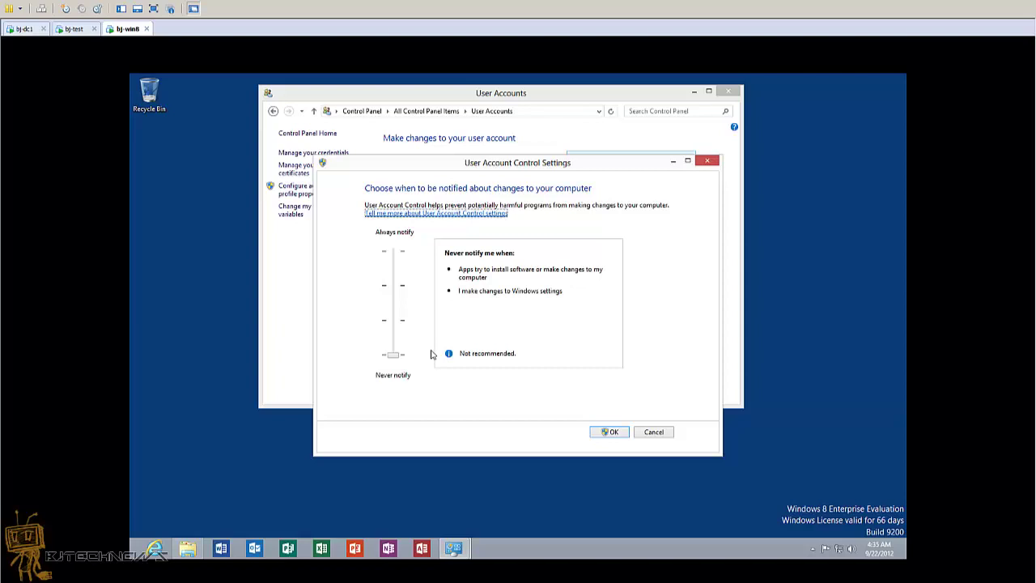
{"action": "left_click", "coordinate": [655, 432]}
{"action": "left_click", "coordinate": [729, 91]}
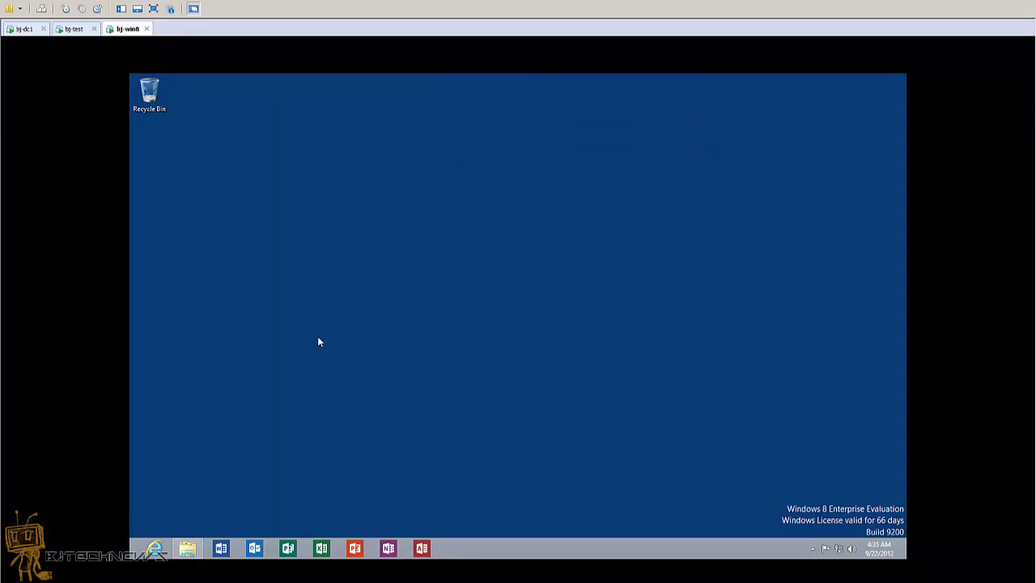
Run gpedit.msc, maximize the Local Group Policy Editor and widen its console tree so the folder names fit.
{"action": "key", "text": "super+r"}
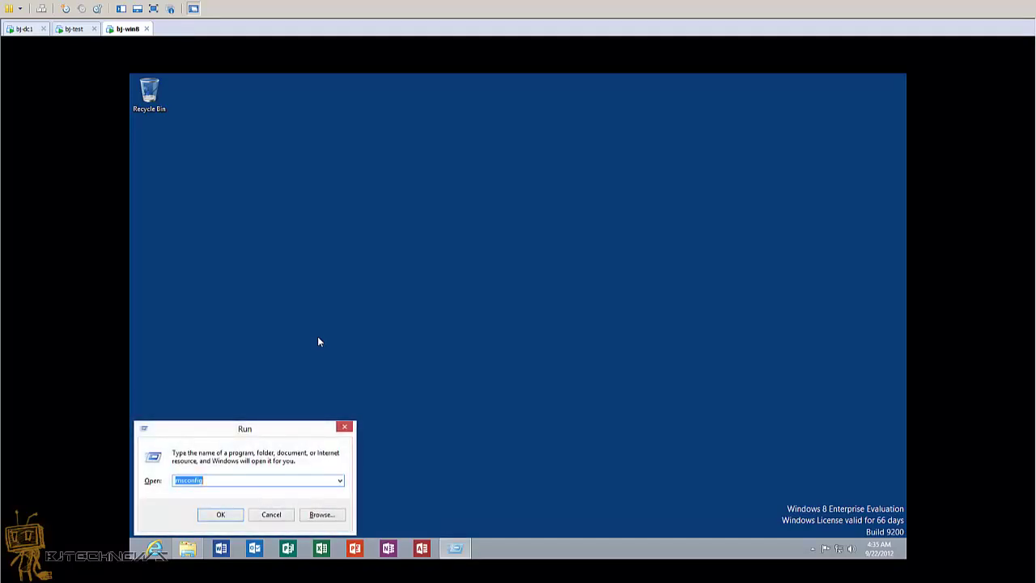
{"action": "type", "text": "gped"}
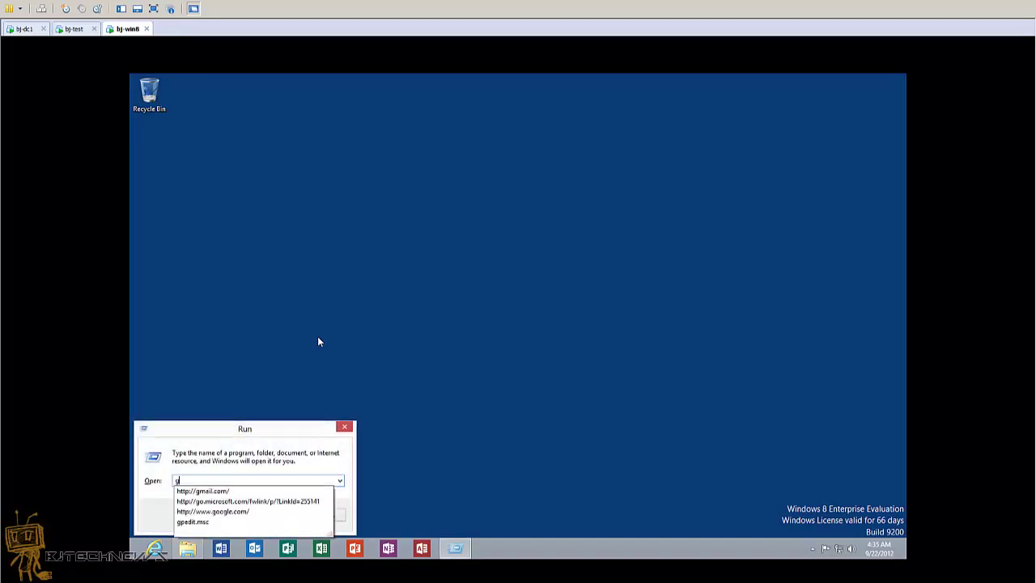
{"action": "type", "text": "it.msc"}
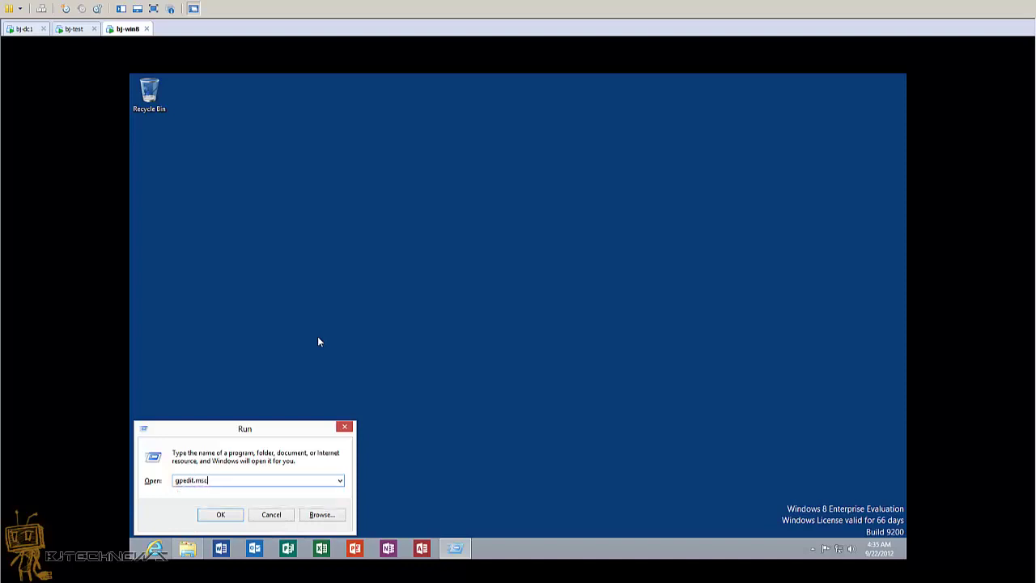
{"action": "key", "text": "Return"}
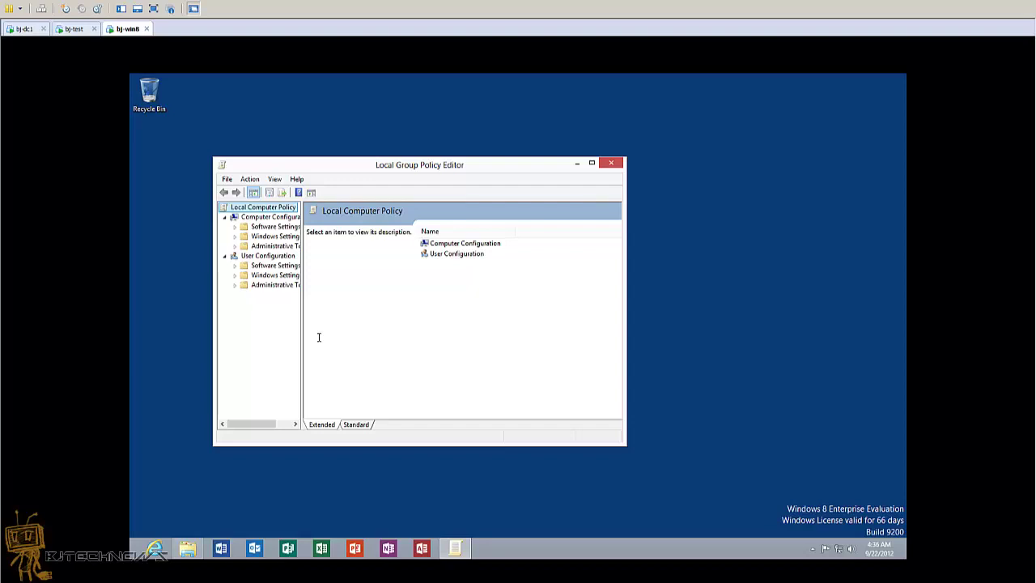
{"action": "double_click", "coordinate": [403, 166]}
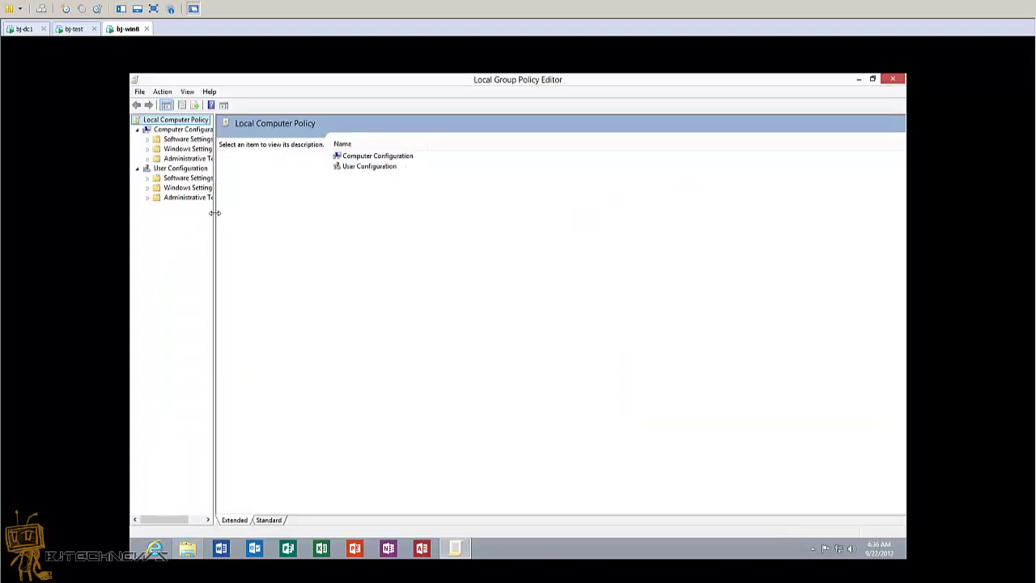
{"action": "left_click_drag", "start_coordinate": [214, 213], "coordinate": [283, 241]}
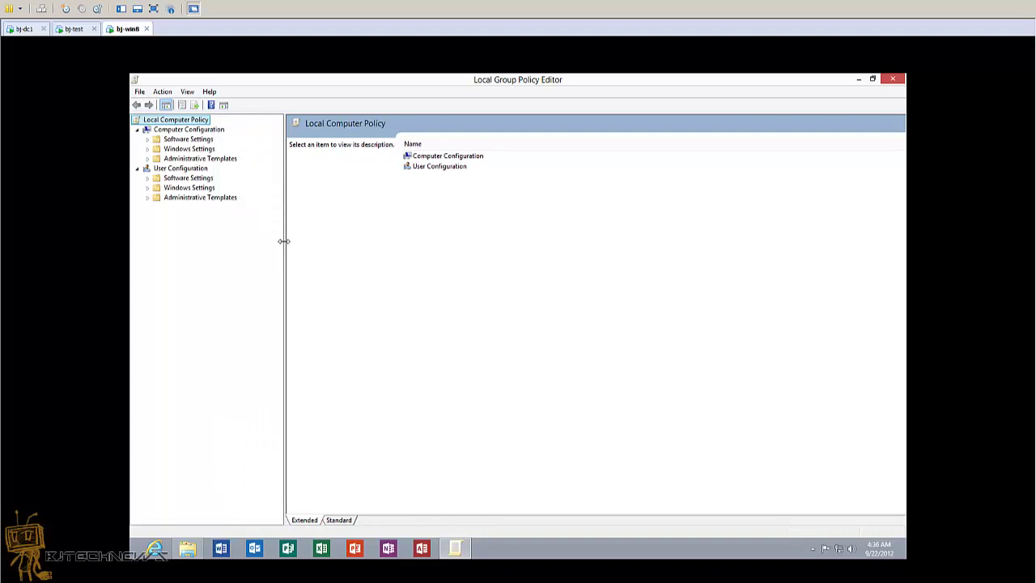
Show the Security Options under Computer Configuration > Windows Settings > Security Settings > Local Policies, and widen the Policy column.
{"action": "left_click", "coordinate": [146, 148]}
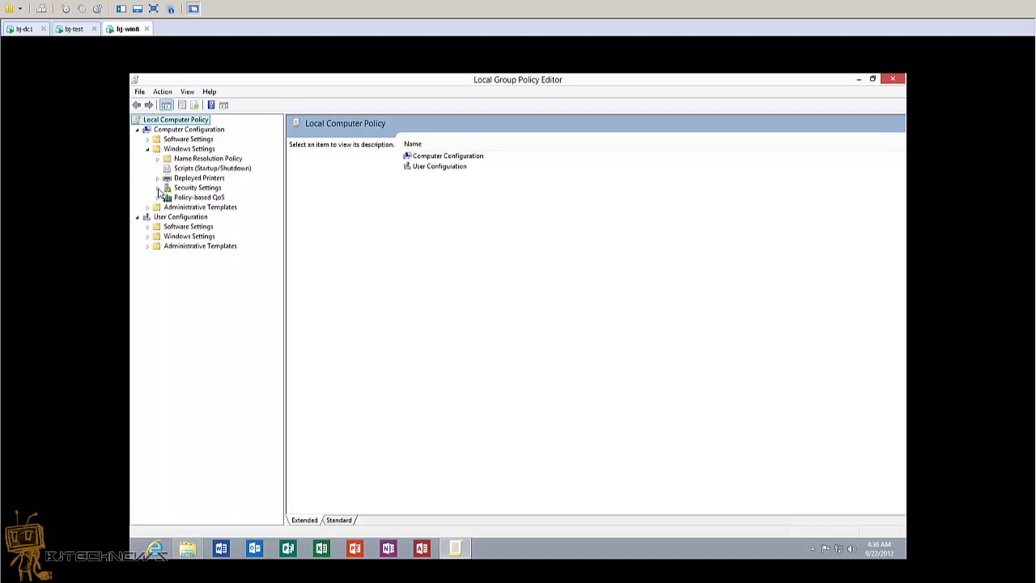
{"action": "left_click", "coordinate": [157, 188]}
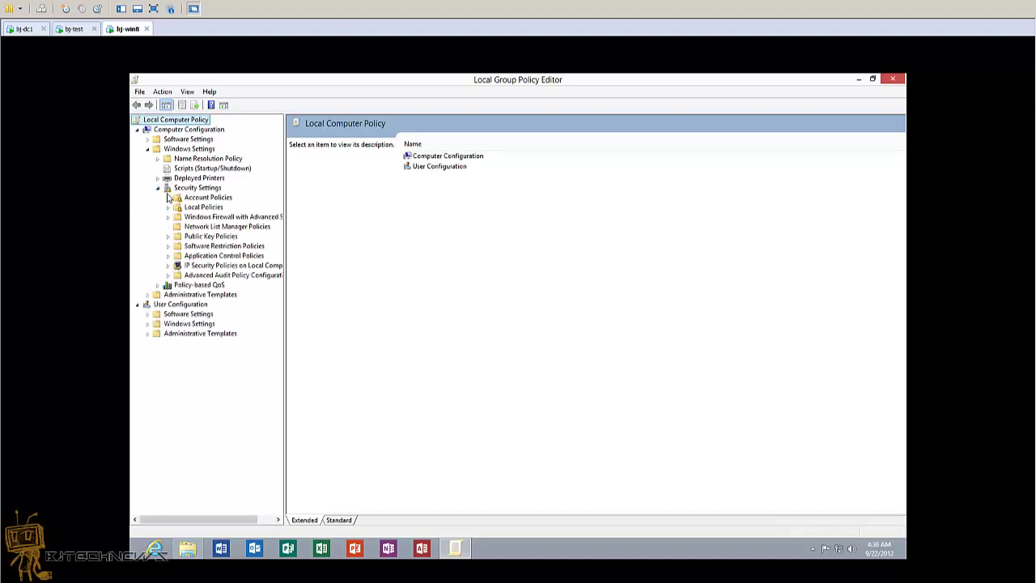
{"action": "left_click", "coordinate": [167, 208]}
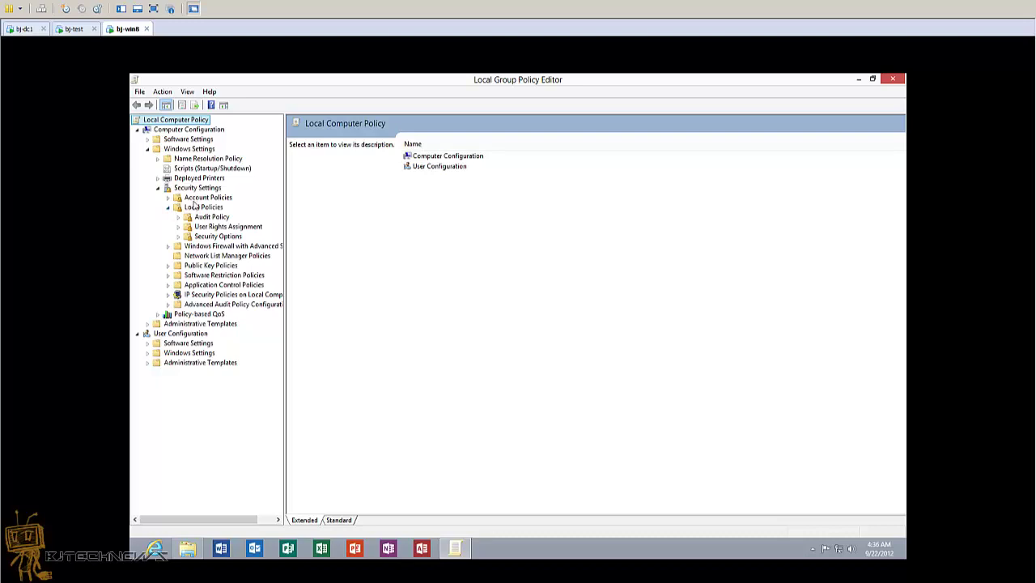
{"action": "left_click", "coordinate": [200, 208]}
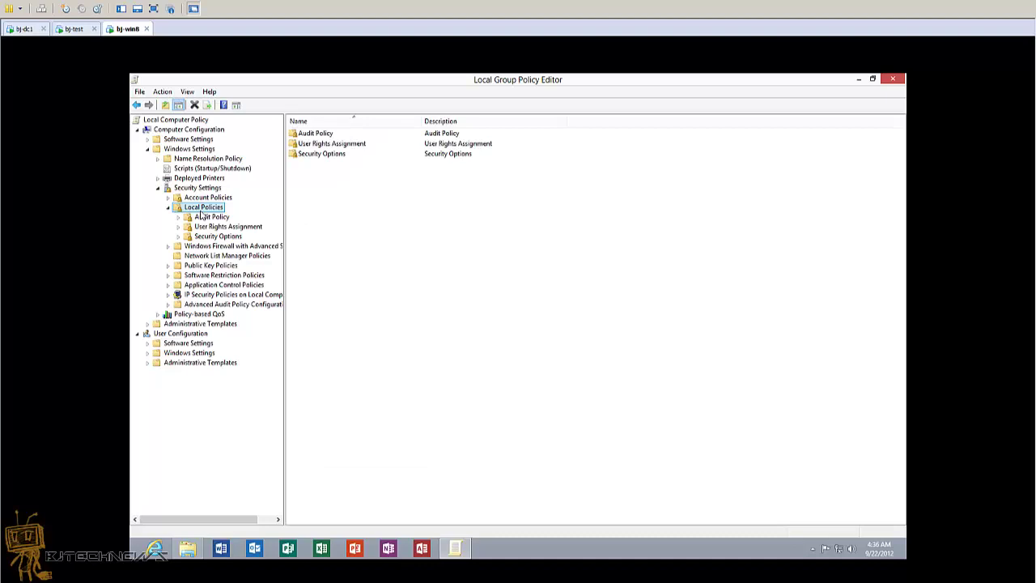
{"action": "left_click", "coordinate": [204, 236]}
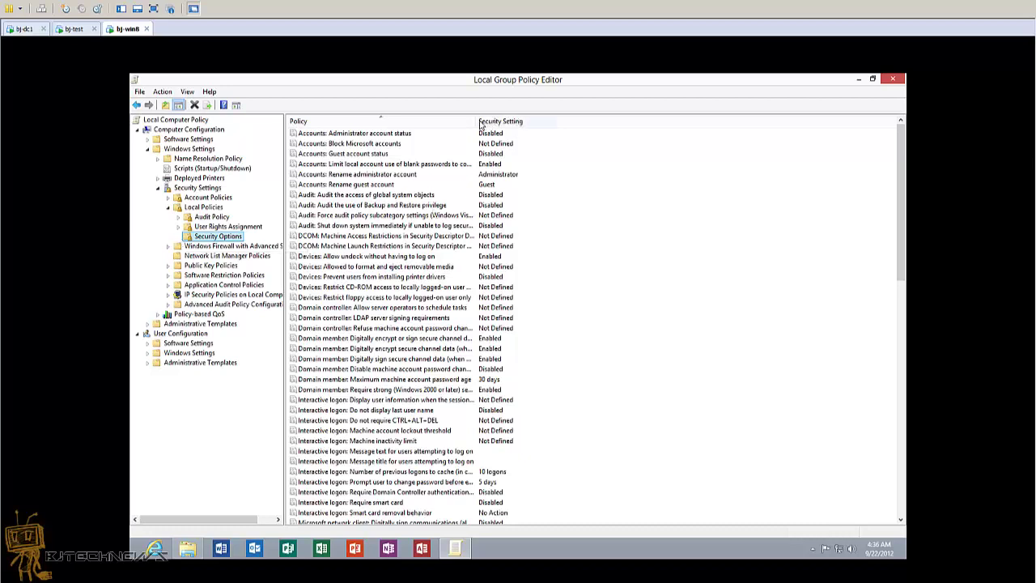
{"action": "left_click_drag", "start_coordinate": [474, 121], "coordinate": [552, 122]}
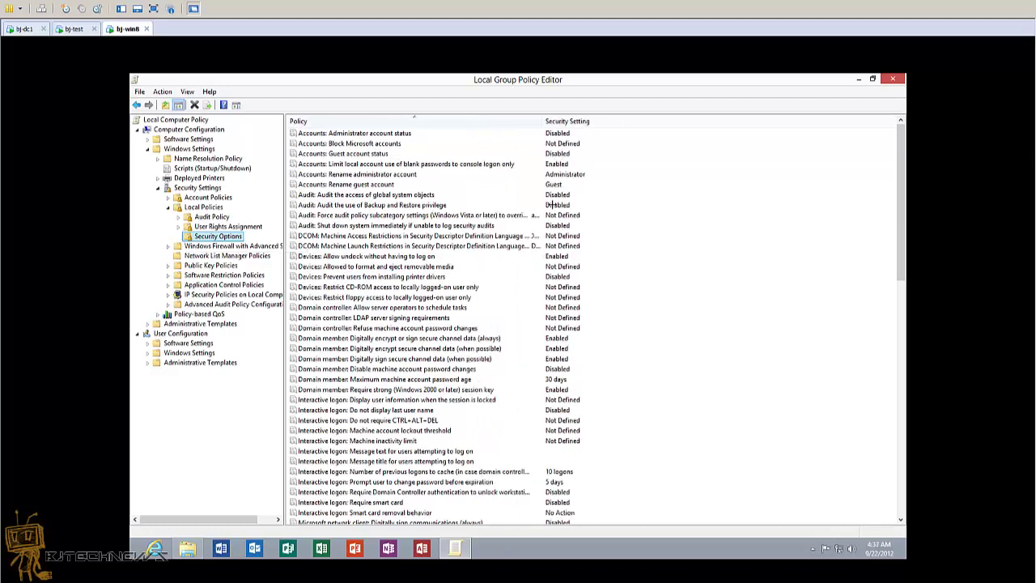
Review the options of the User Account Control policy for the administrators' elevation prompt in Admin Approval Mode, and close it without changes.
{"action": "left_click", "coordinate": [441, 197]}
{"action": "key", "text": "u"}
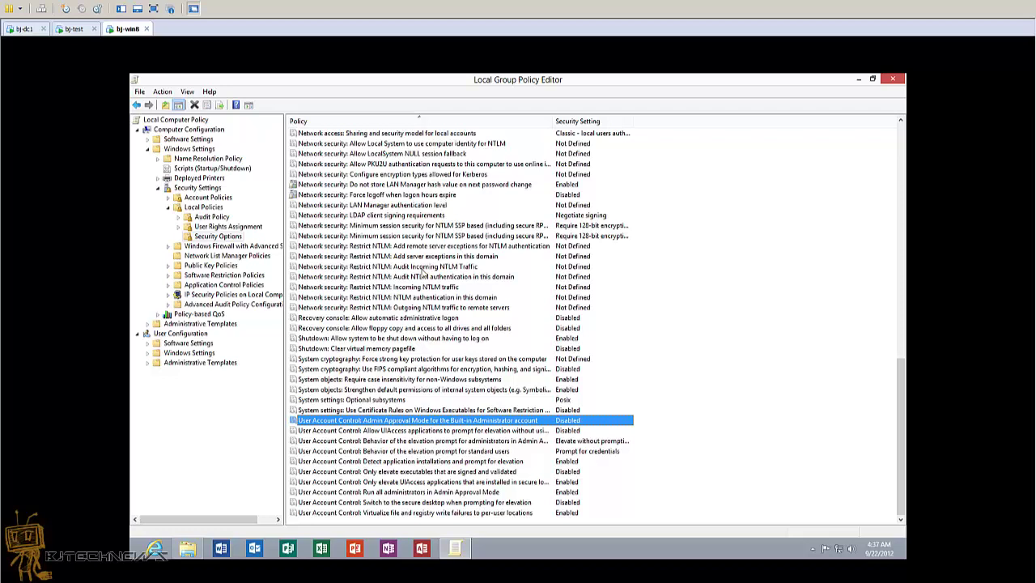
{"action": "left_click", "coordinate": [386, 442]}
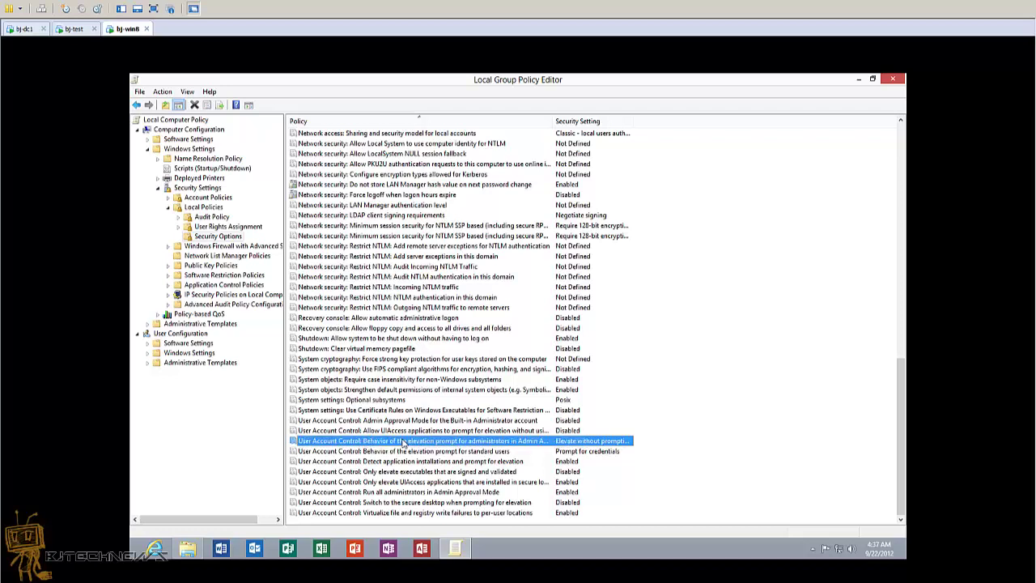
{"action": "double_click", "coordinate": [403, 443]}
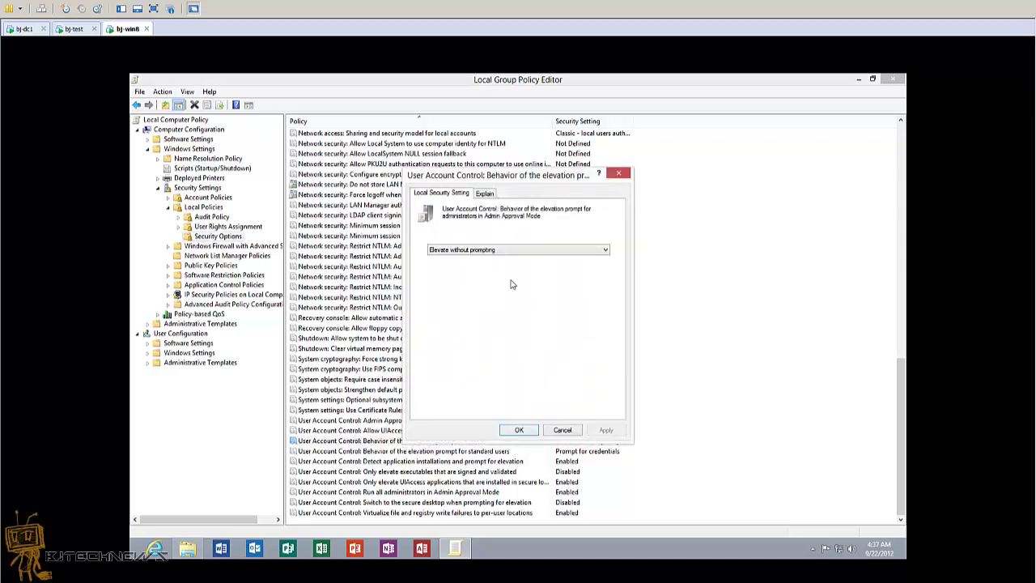
{"action": "left_click", "coordinate": [503, 251]}
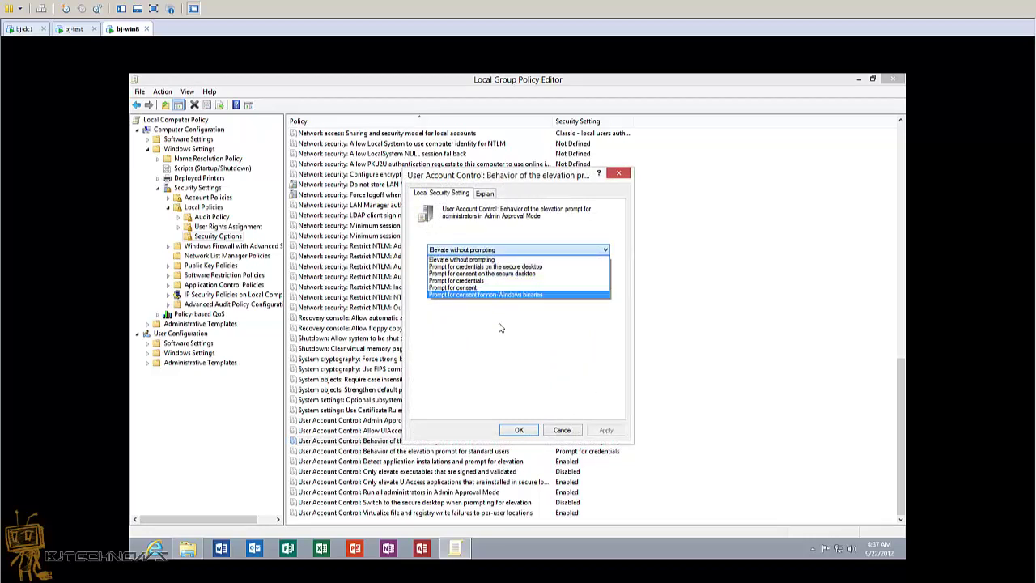
{"action": "left_click", "coordinate": [551, 431]}
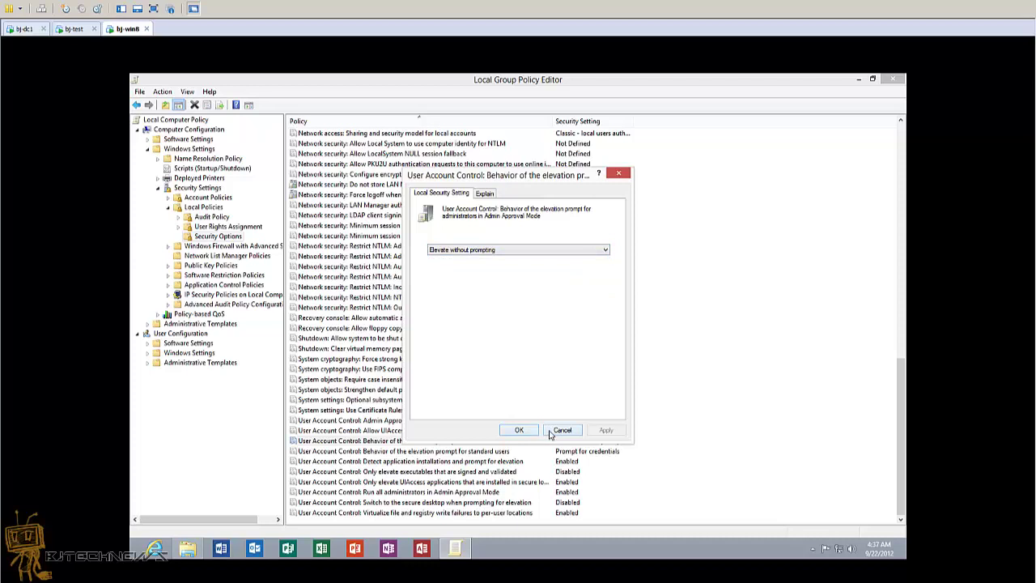
{"action": "left_click", "coordinate": [552, 431]}
Review the options of the User Account Control policy for the standard users' elevation prompt without changing it.
{"action": "double_click", "coordinate": [494, 452]}
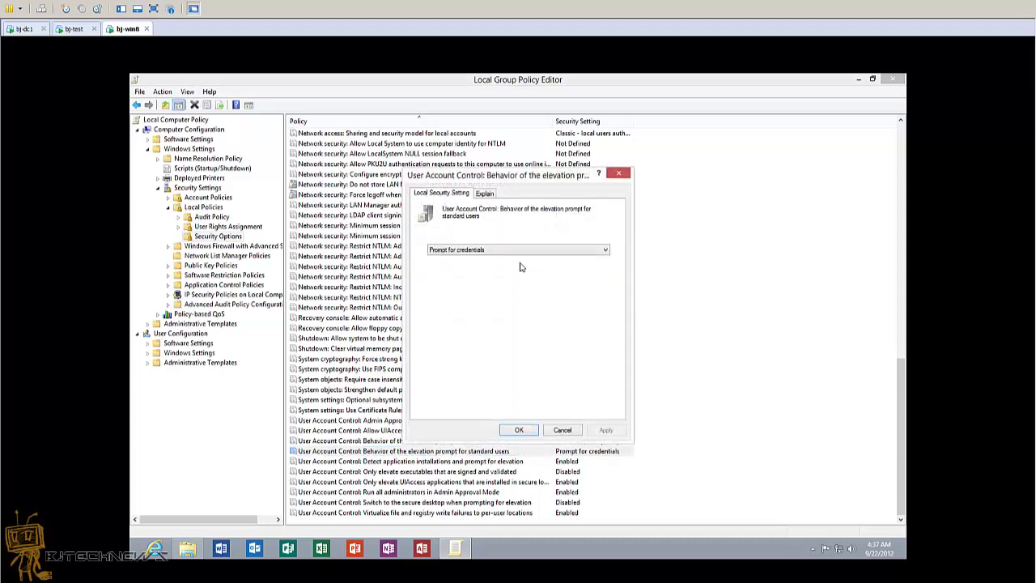
{"action": "left_click", "coordinate": [521, 251]}
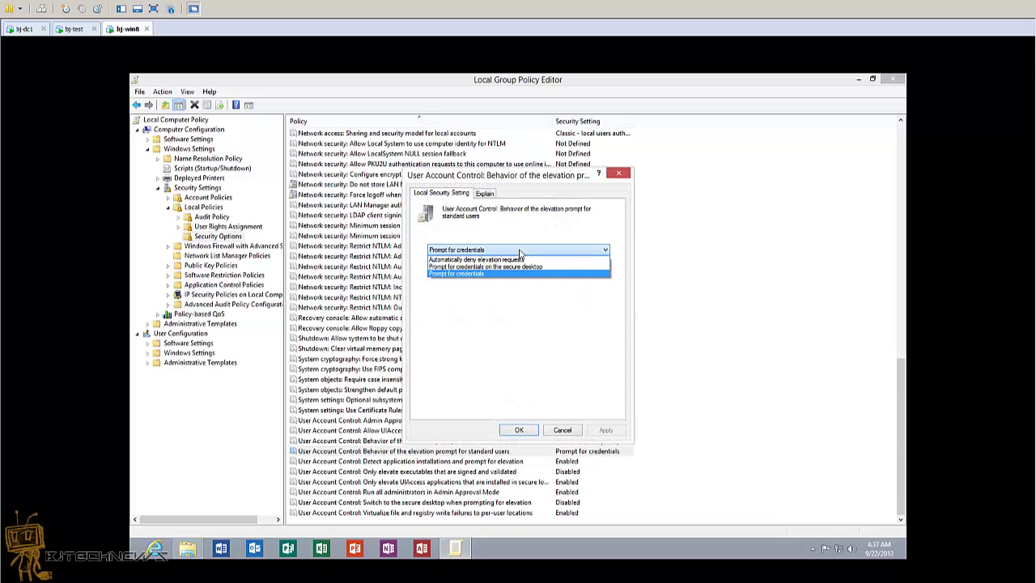
{"action": "left_click", "coordinate": [552, 432]}
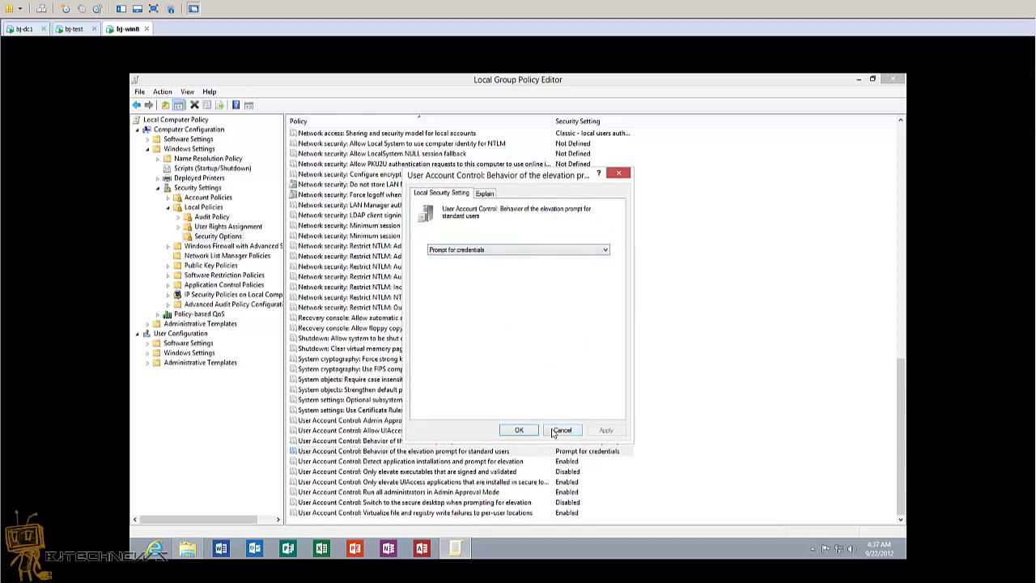